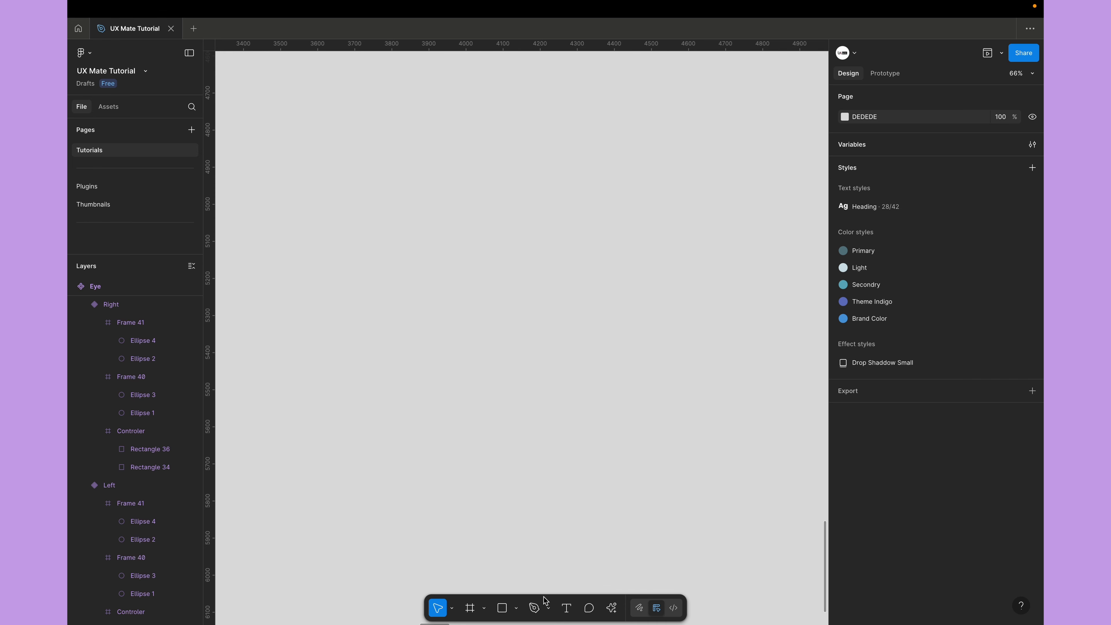
Draw a rectangle about 162 × 207 on the empty canvas and fill it with light red FB7676.
left_click(502, 607)
scroll(401, 331, "up", 3)
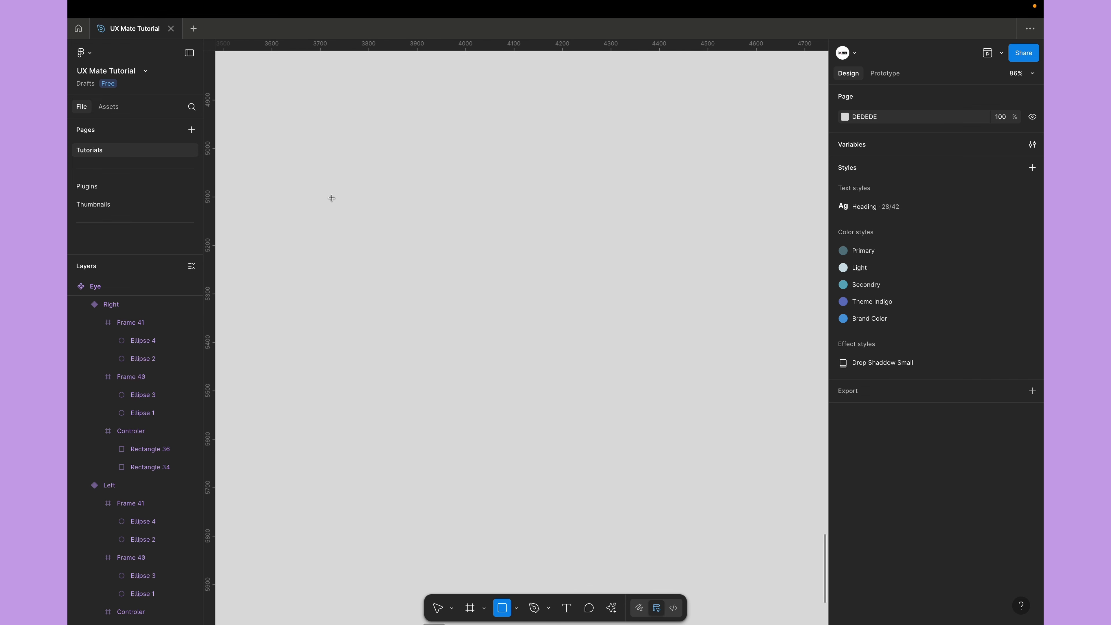
mouse_move(332, 198)
left_mouse_down()
mouse_move(413, 261)
mouse_move(410, 298)
left_mouse_up()
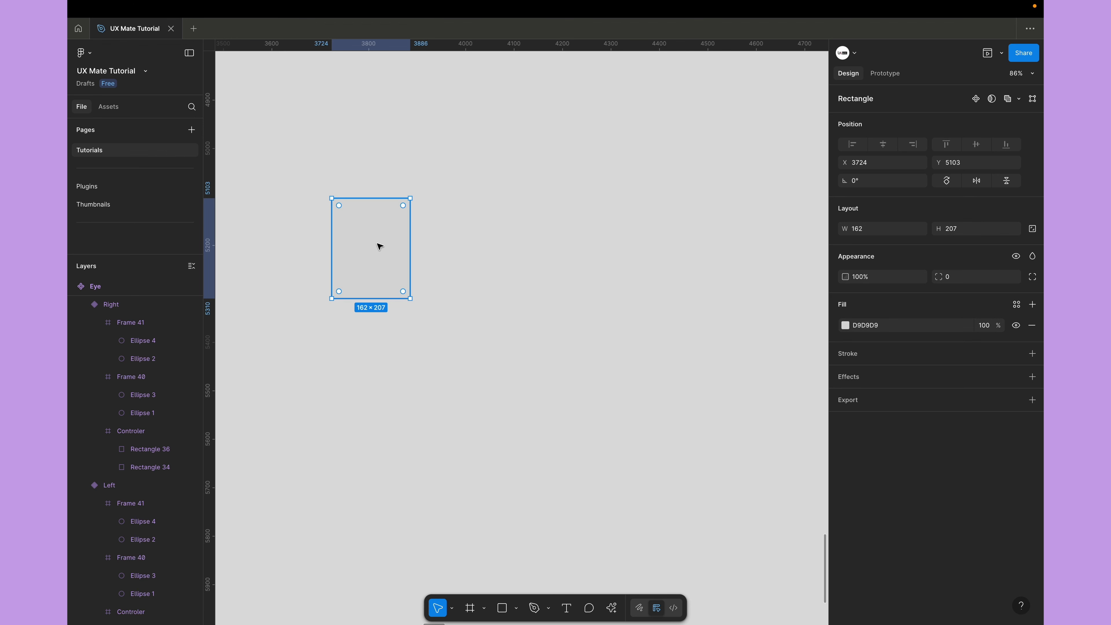
left_click(847, 325)
left_click_drag(781, 373, 763, 369)
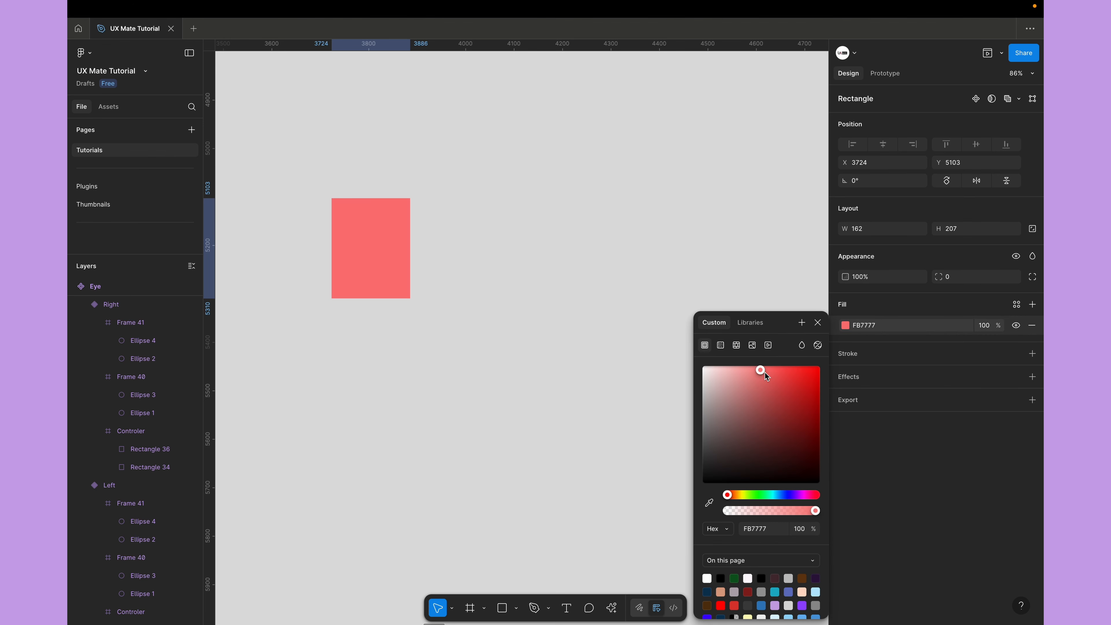
left_click(541, 377)
Duplicate the red rectangle directly against its right edge and recolour the copy light blue 76C1FB.
left_click(395, 246)
left_click_drag(369, 246, 443, 245)
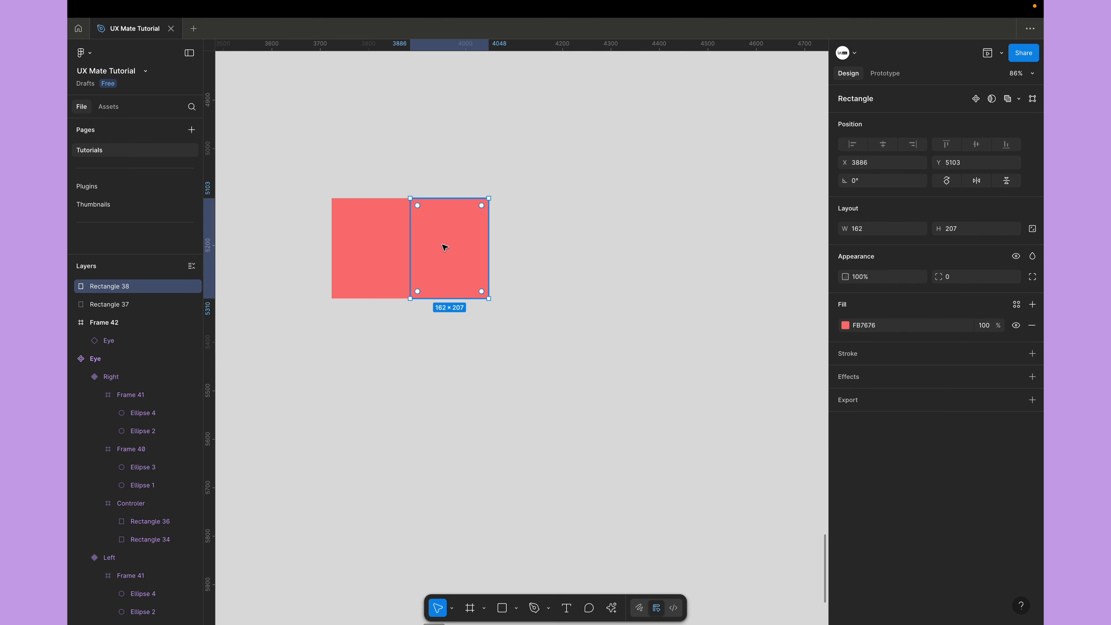
left_click(845, 325)
left_click(778, 494)
left_click(560, 416)
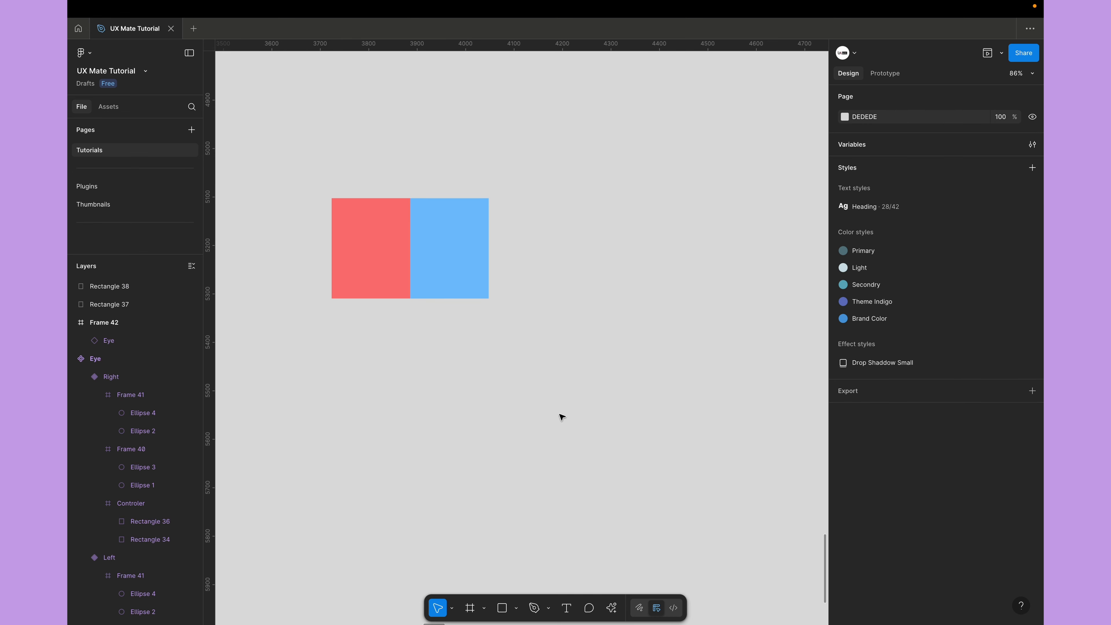
Rename the red rectangle's layer Left and the blue rectangle's layer Right.
left_click(356, 239)
double_click(127, 305)
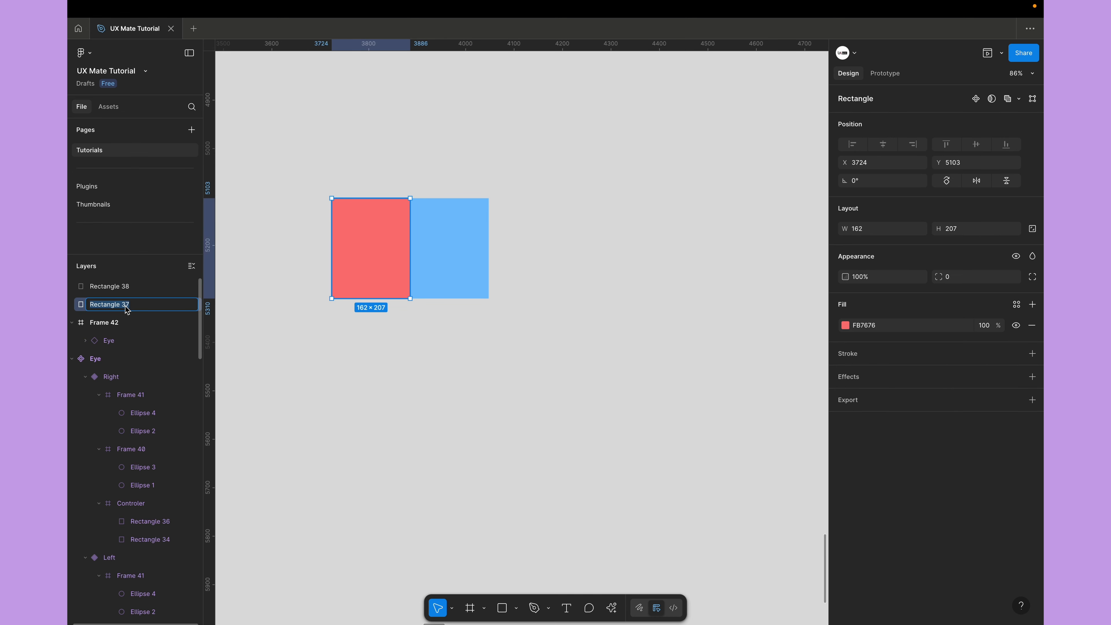
type("Left")
key("Return")
left_click(469, 261)
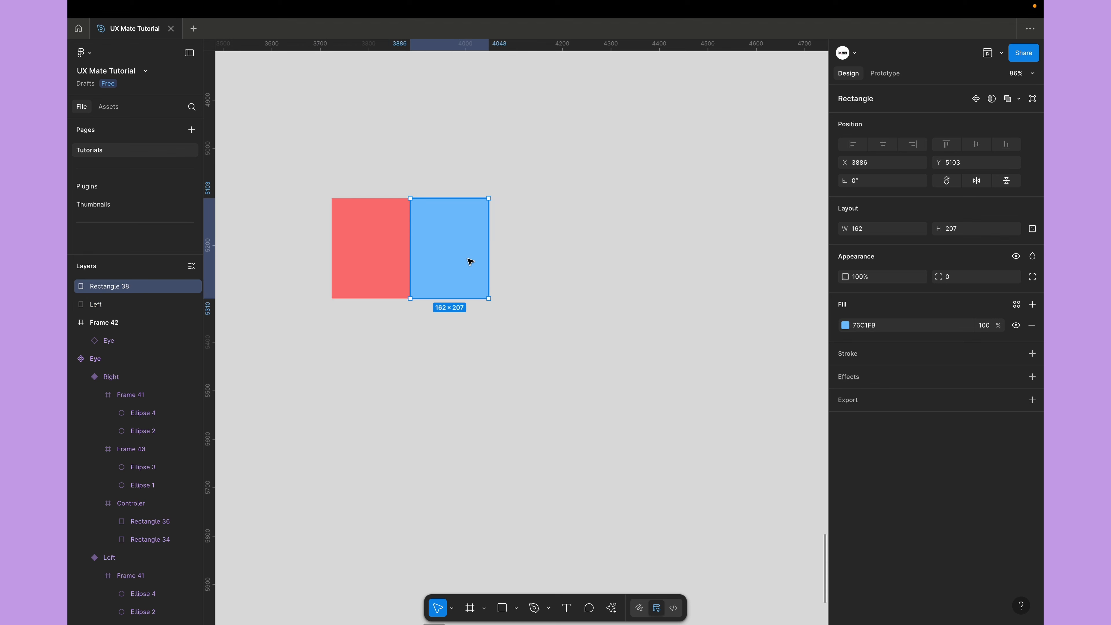
double_click(118, 292)
type("Right")
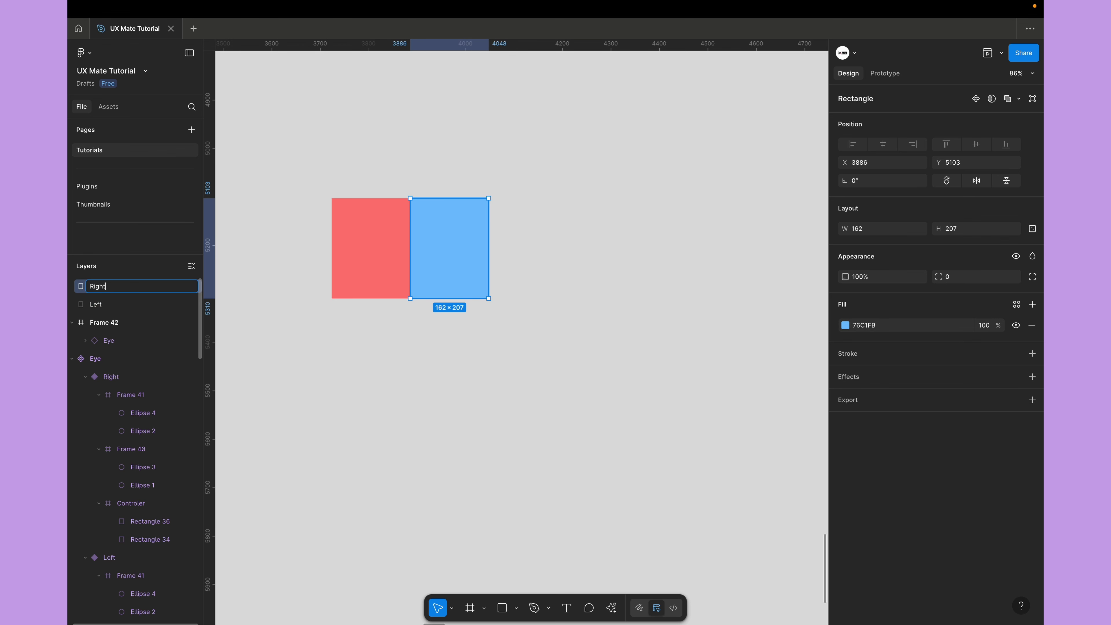
key("Return")
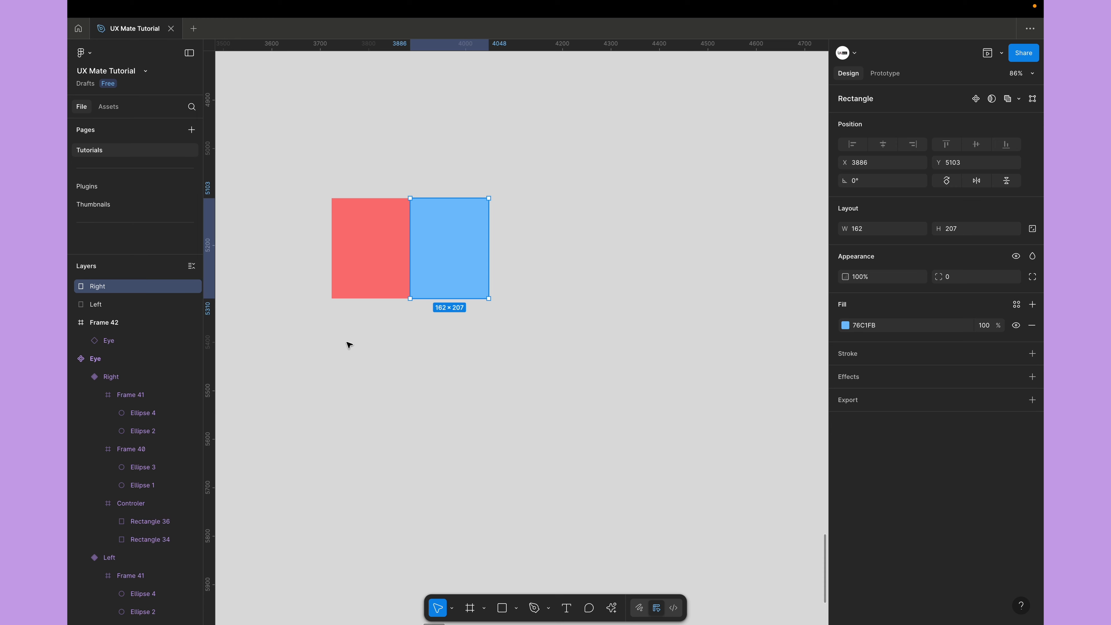
Wrap the Left and Right rectangles in one frame and name the frame Controller.
left_click_drag(347, 342, 435, 266)
right_click(373, 247)
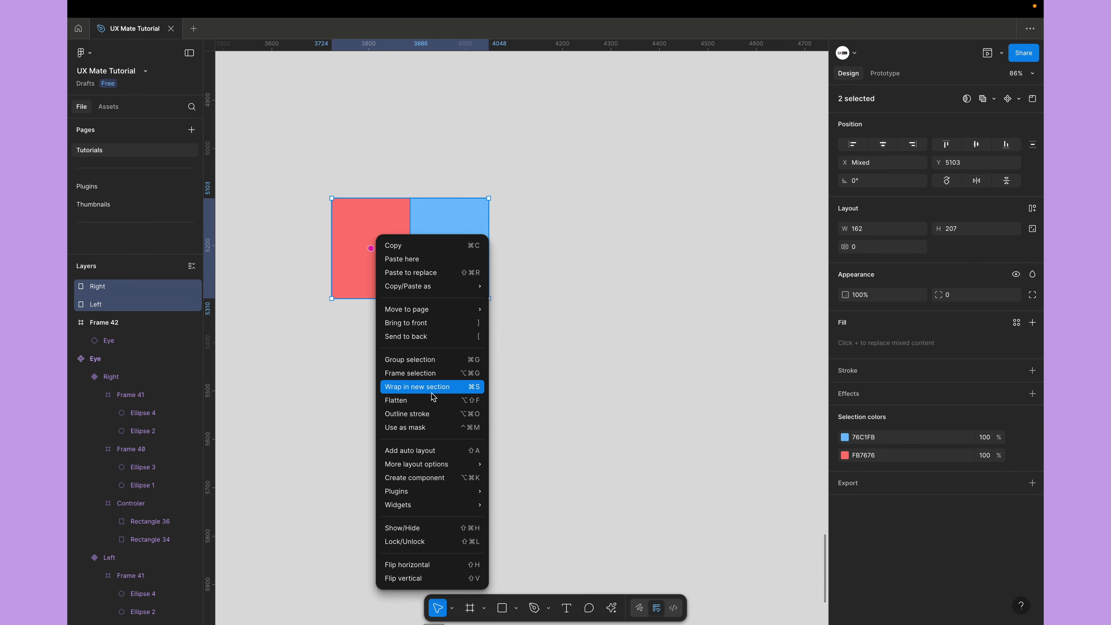
left_click(430, 375)
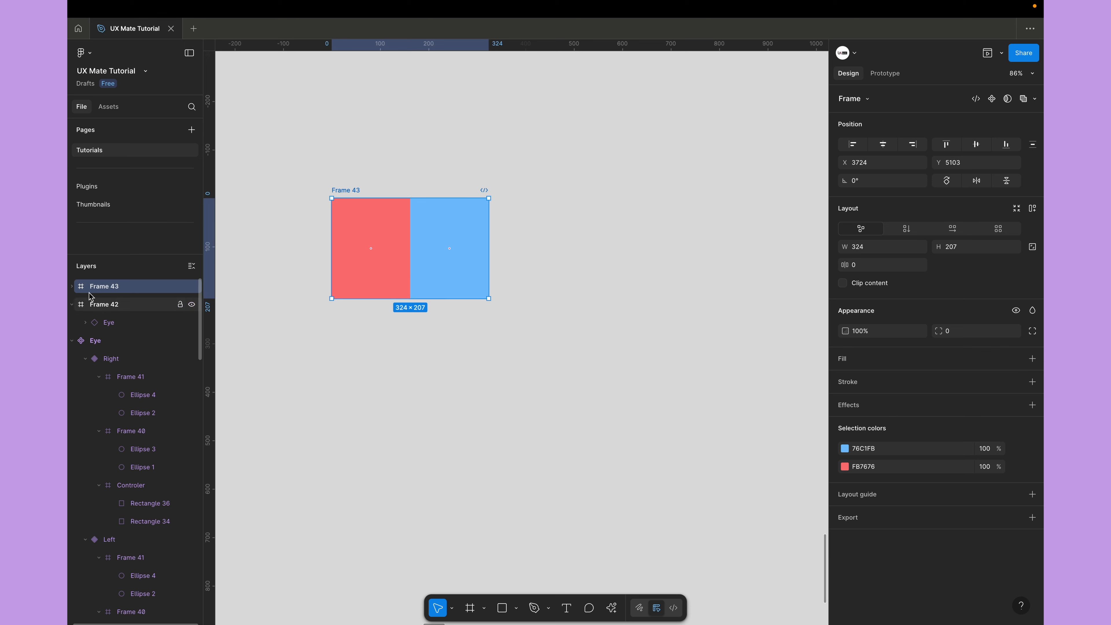
double_click(110, 289)
type("Controller")
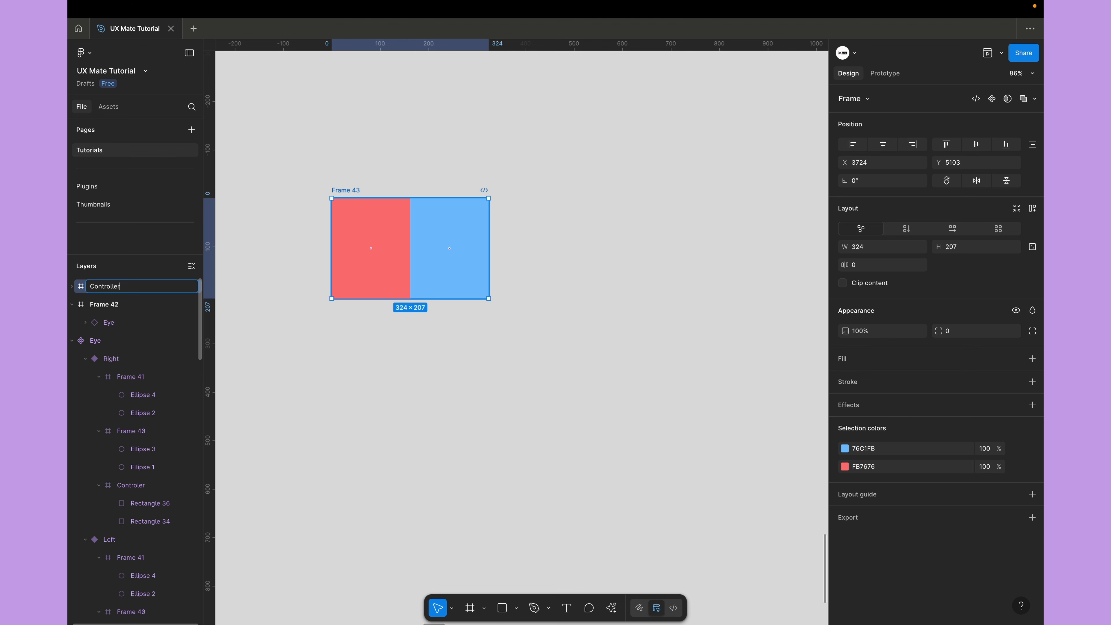
key("Return")
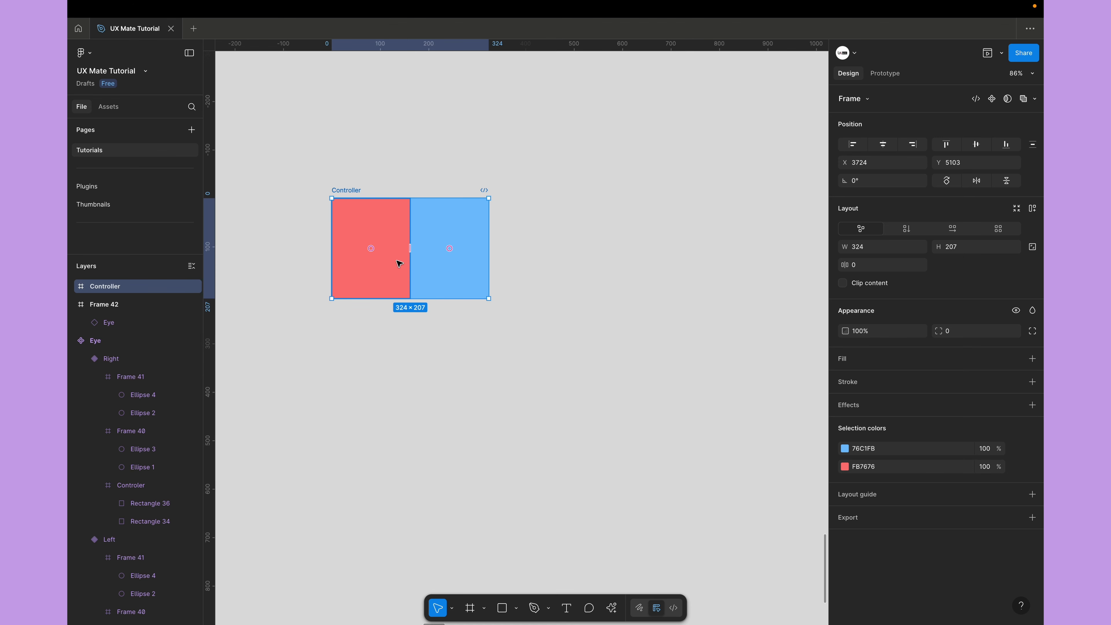
left_click(380, 329)
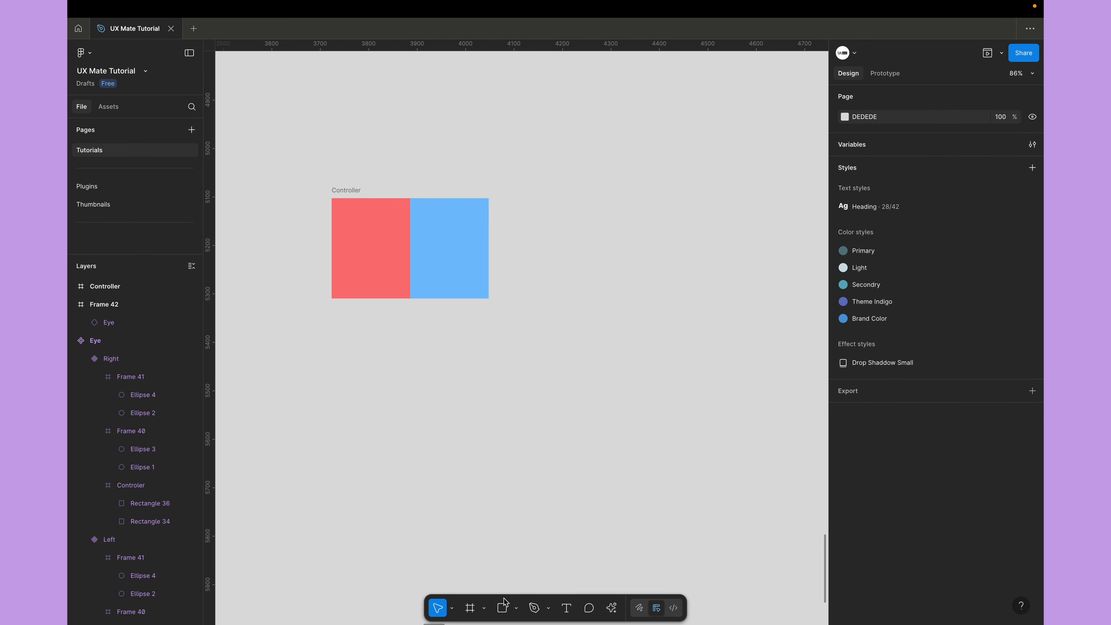
Draw a circle about 45 × 45 below the Controller frame with the Ellipse tool.
left_click(516, 607)
left_click(527, 544)
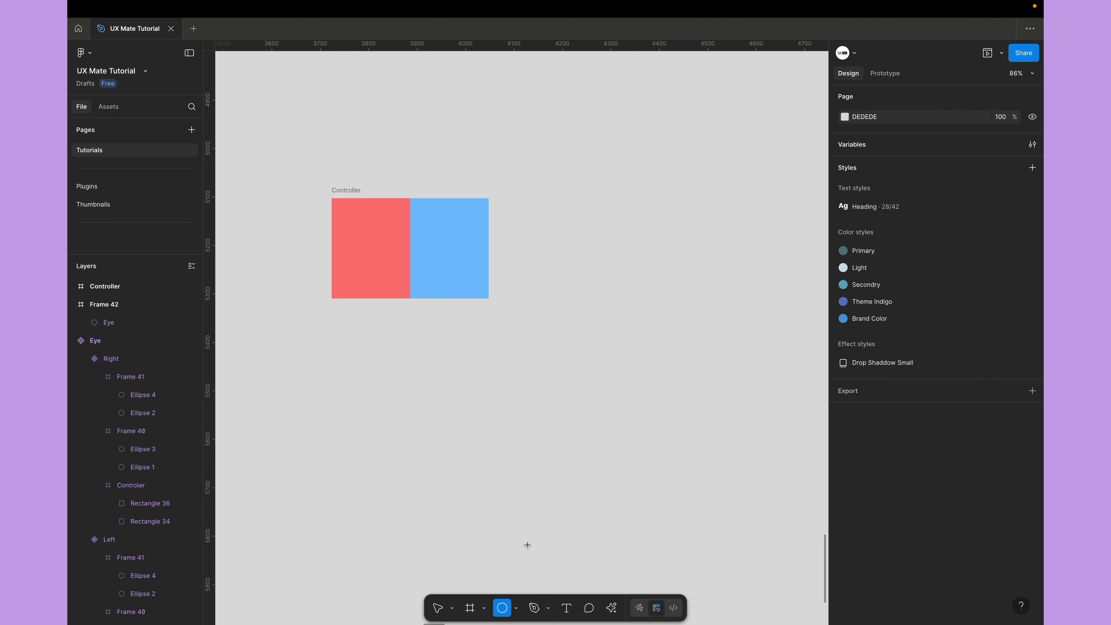
scroll(357, 316, "up", 5)
left_click_drag(367, 336, 399, 370)
scroll(399, 368, "up", 5)
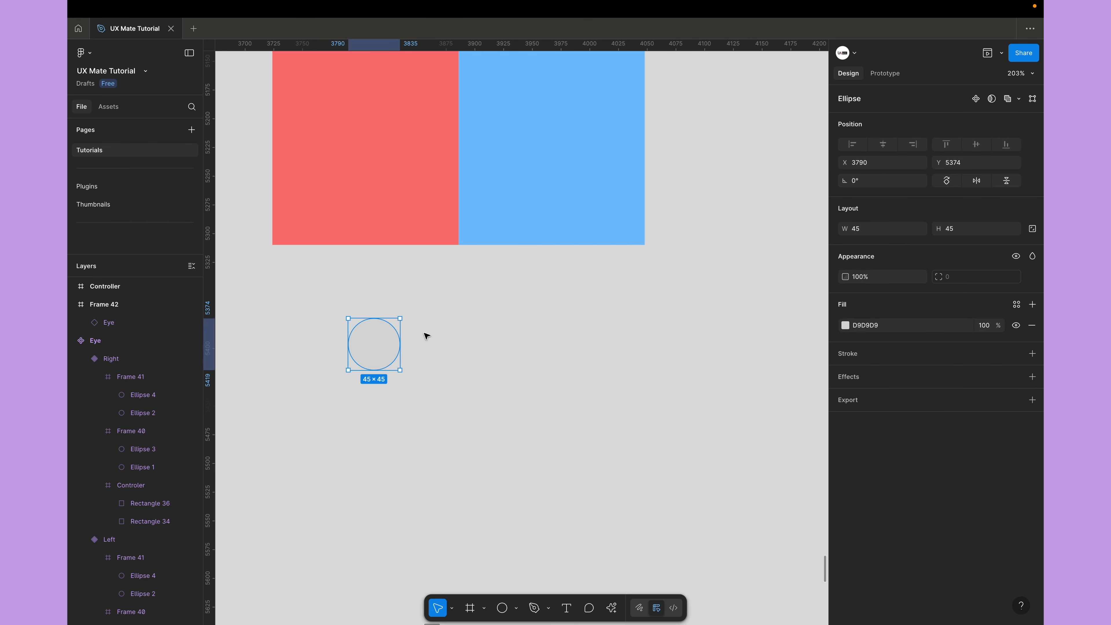
scroll(404, 183, "up", 3)
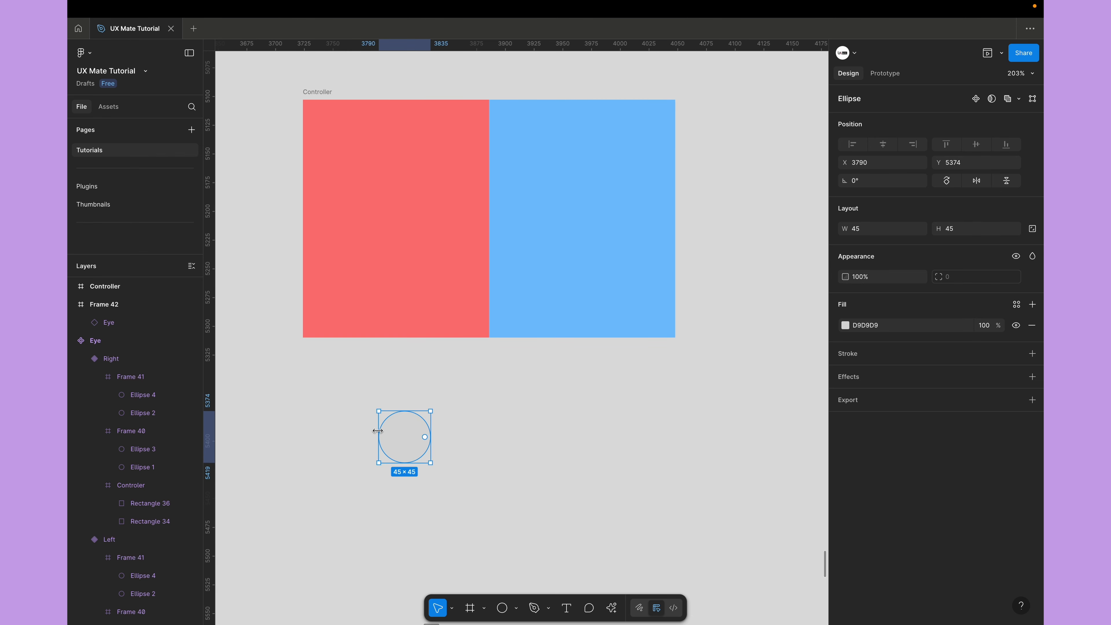
Give the circle a black inside stroke with a weight of 6 and a white FFFFFF fill.
left_click(1032, 353)
left_click(966, 393)
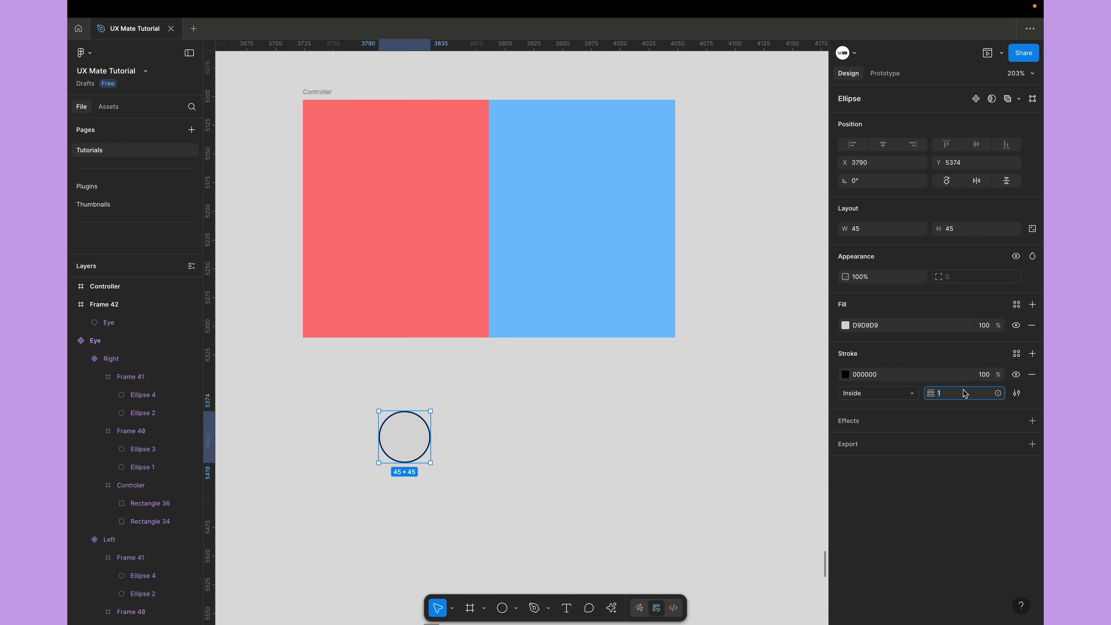
key("Up")
key("Up")
key("Up")
key("Up")
key("Up")
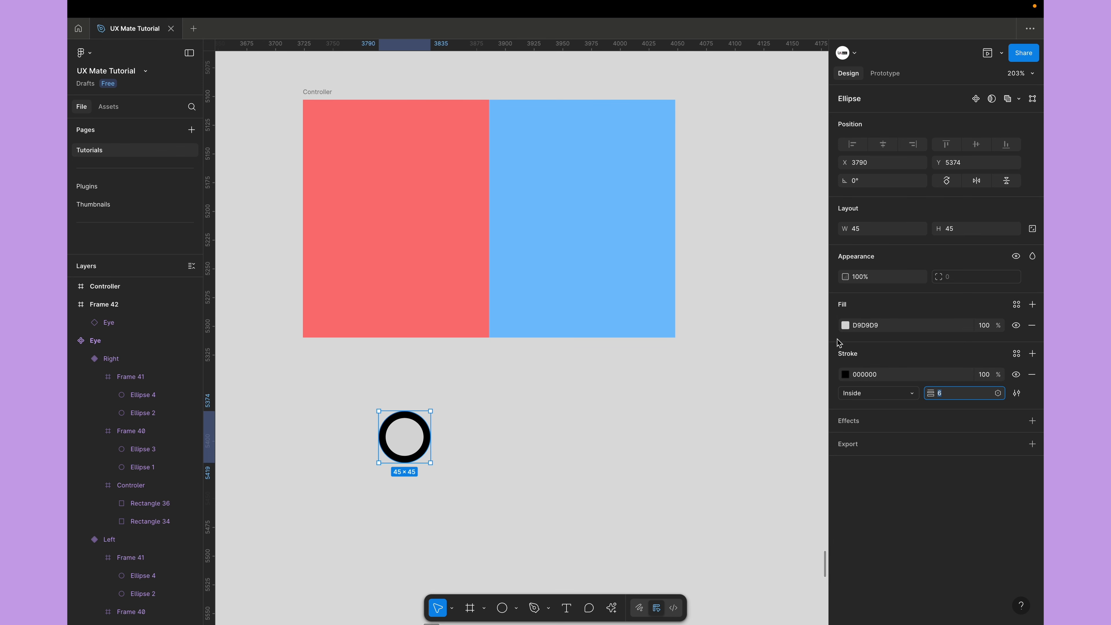
left_click(846, 328)
left_click_drag(745, 376, 695, 360)
left_click(540, 394)
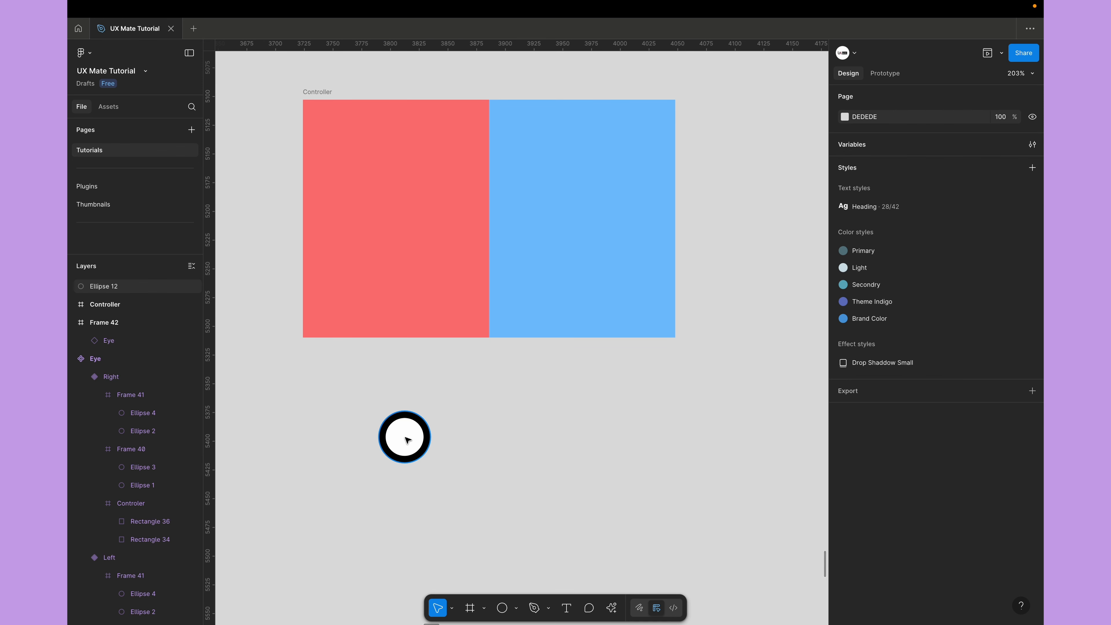
Draw a small circle about 11 × 11 inside the white area of the ringed circle.
scroll(404, 437, "up", 5)
left_click(502, 607)
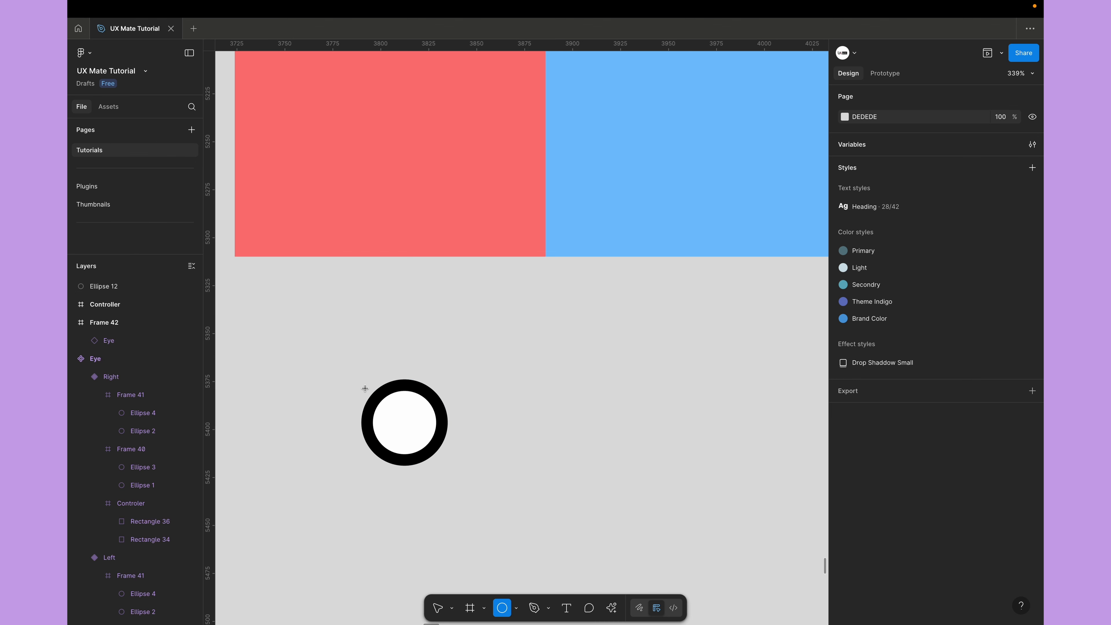
left_click_drag(396, 412, 417, 432)
scroll(418, 413, "up", 3)
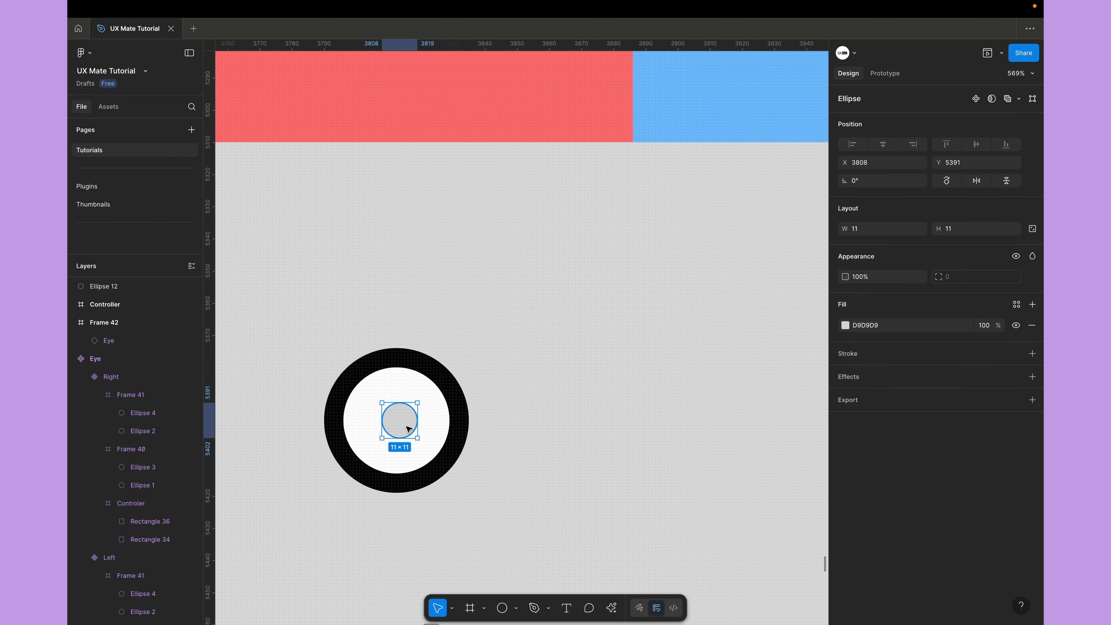
Fill the small circle with the black sampled from the outer ring and enlarge it to 15 × 15, centred in the ring.
key("i")
left_click(443, 370)
left_click(526, 362)
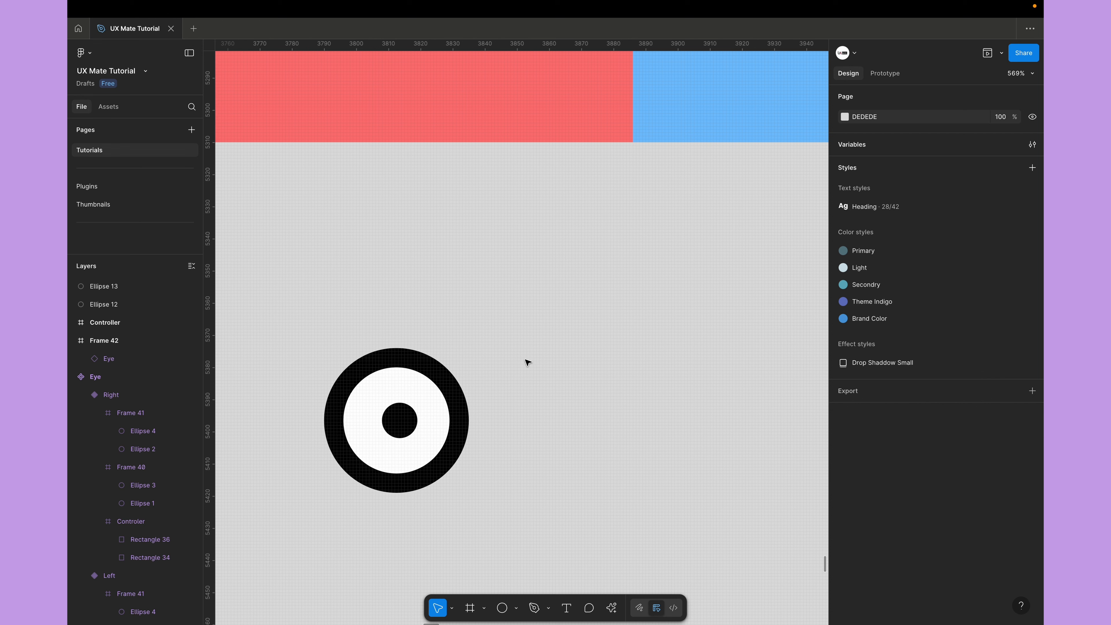
left_click_drag(404, 423, 421, 396)
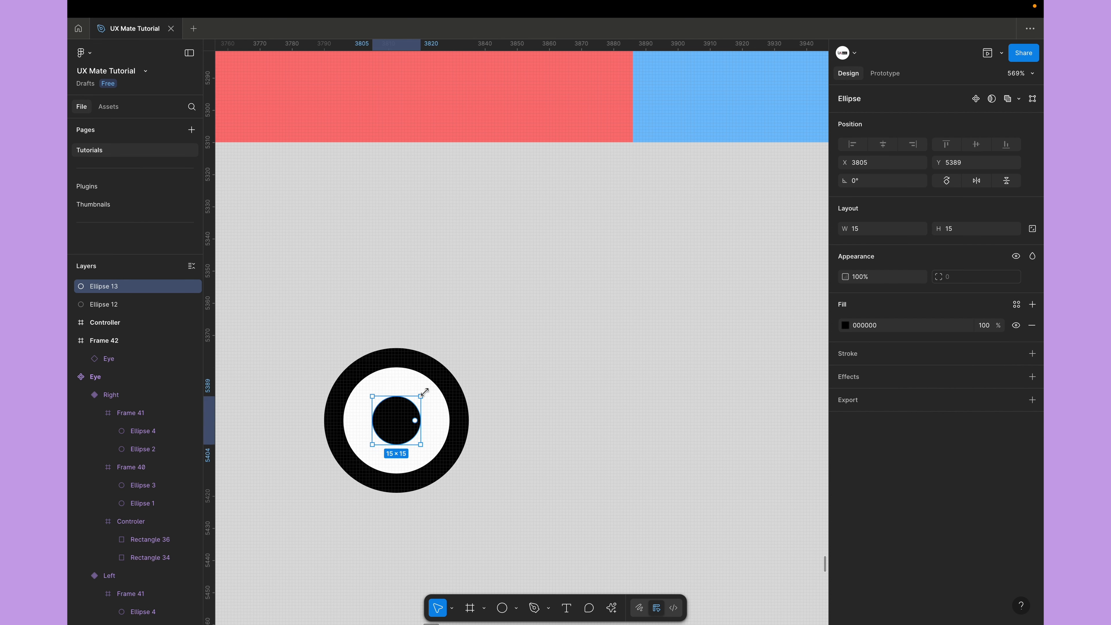
left_click(522, 322)
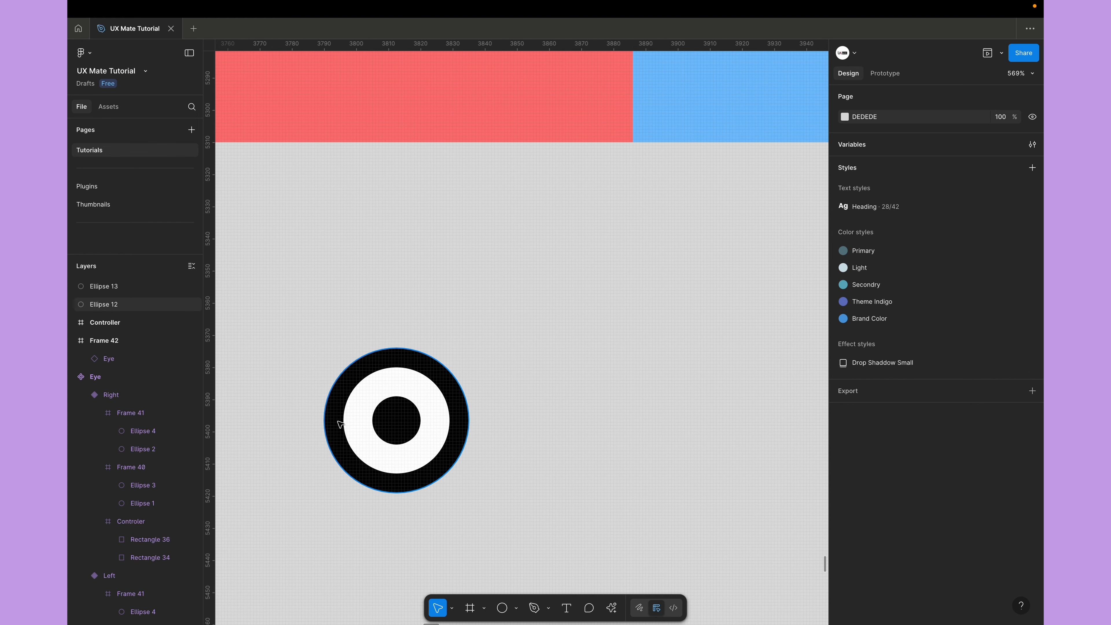
Wrap the two concentric circles in one frame and name the frame Left eye.
scroll(348, 343, "down", 5)
scroll(348, 342, "down", 1)
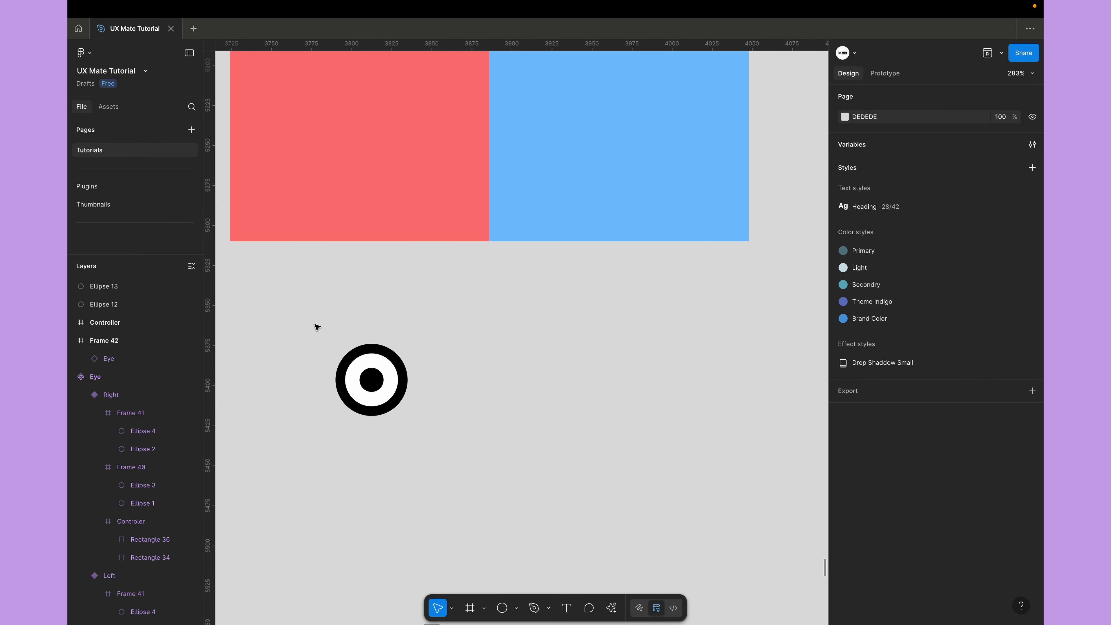
left_click_drag(317, 327, 462, 442)
right_click(393, 375)
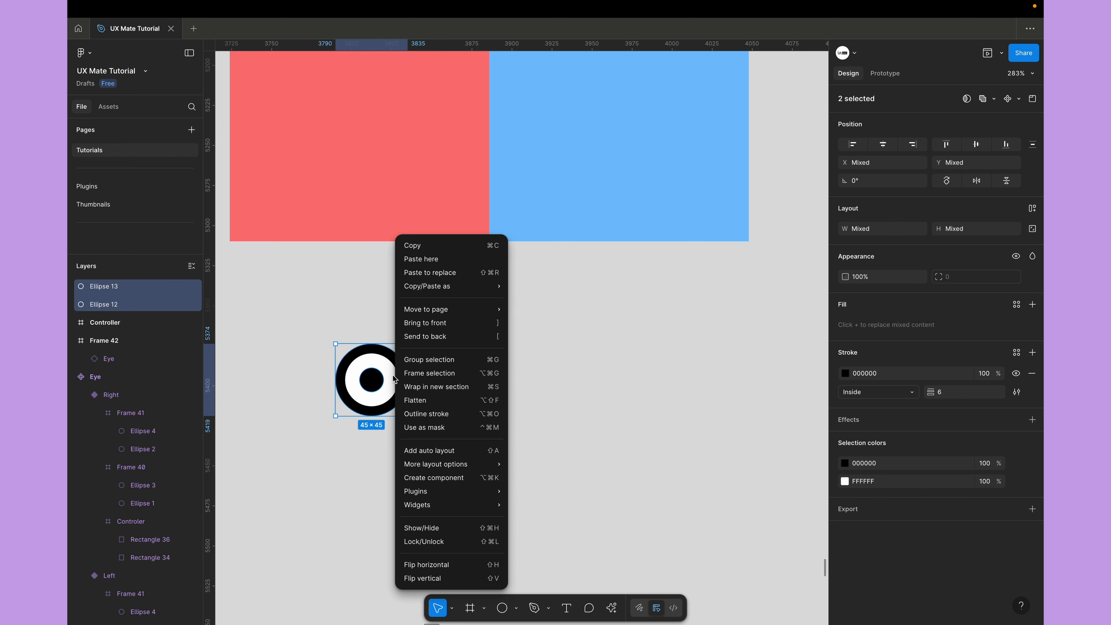
left_click(446, 373)
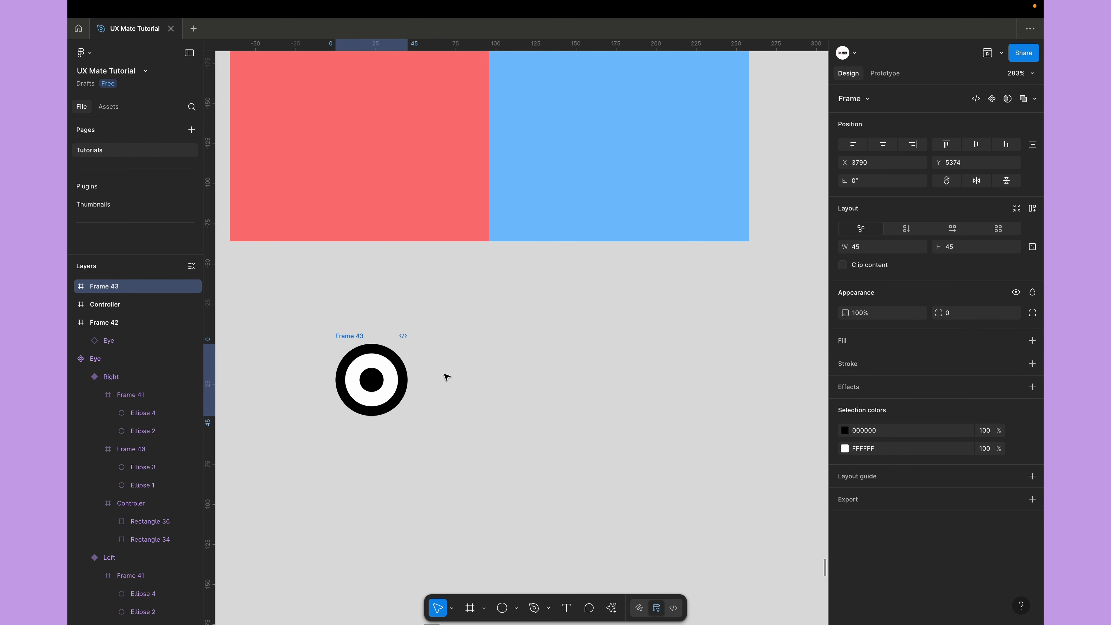
double_click(344, 336)
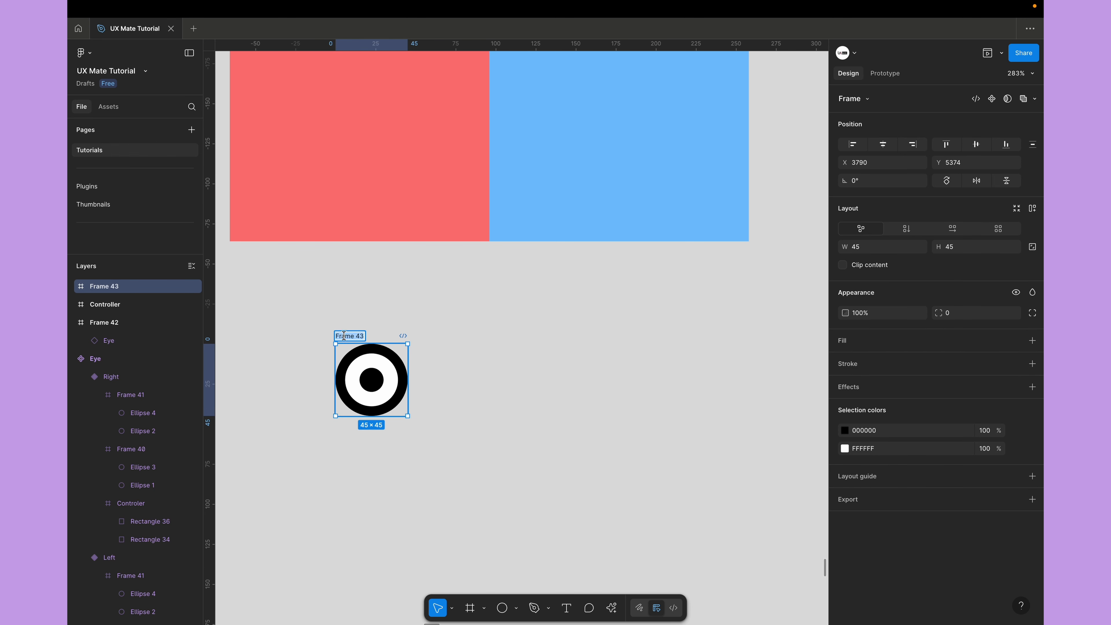
type("Left eye")
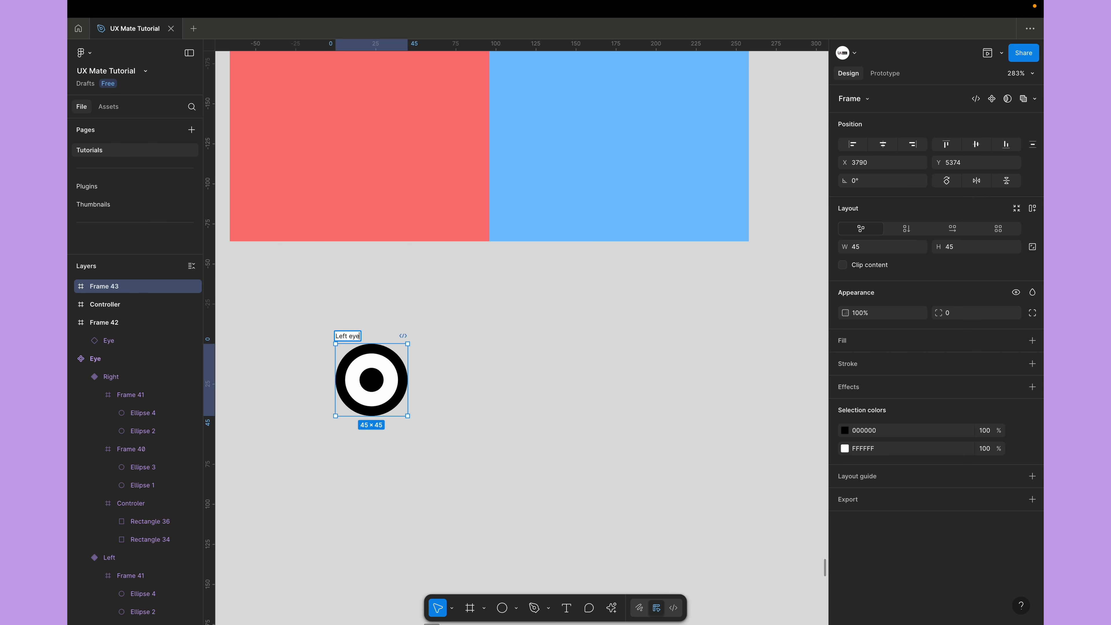
key("Return")
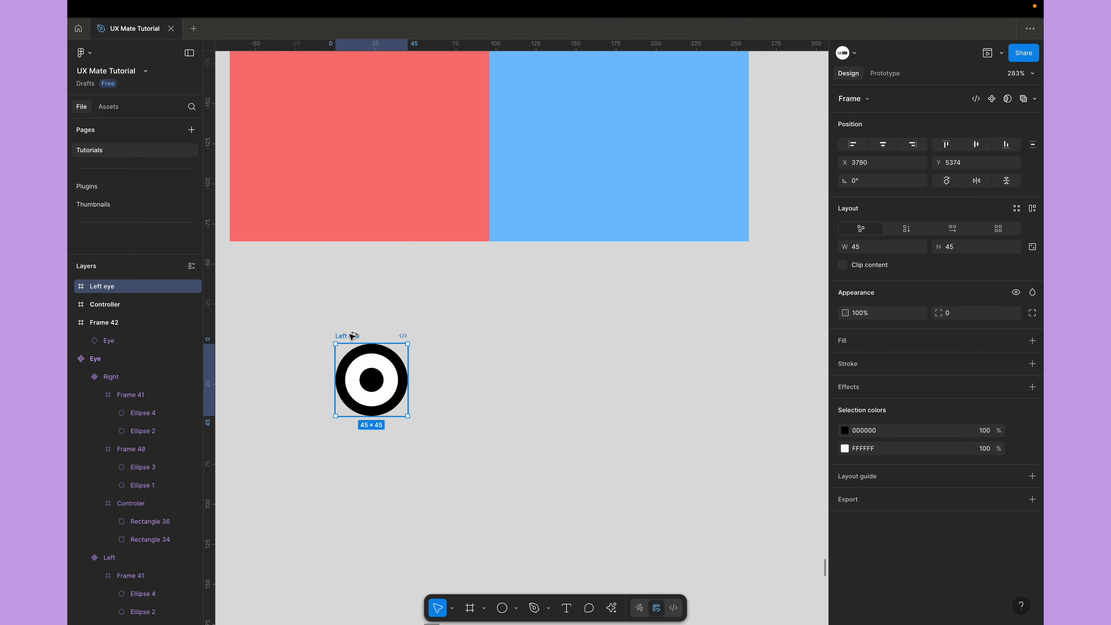
Duplicate the Left eye frame to its right on the same level and rename the copy Right eye.
key("ctrl+d")
double_click(472, 337)
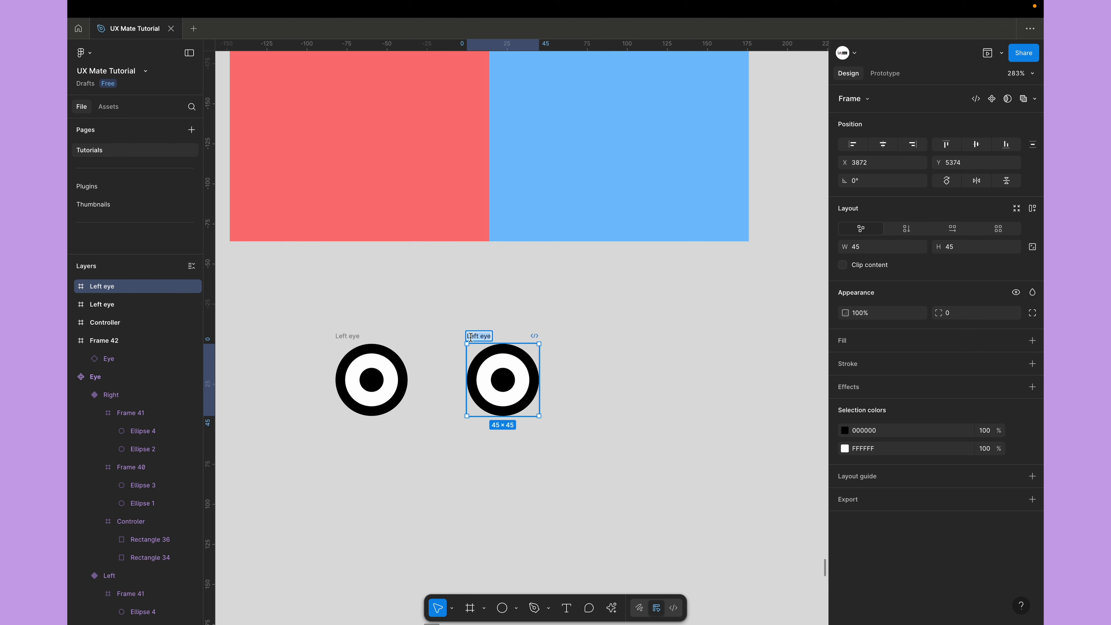
double_click(471, 336)
type("Right")
left_click(433, 329)
Move the Left eye frame horizontally closer to the Right eye frame, to about X 3810.
left_click_drag(341, 336, 372, 334)
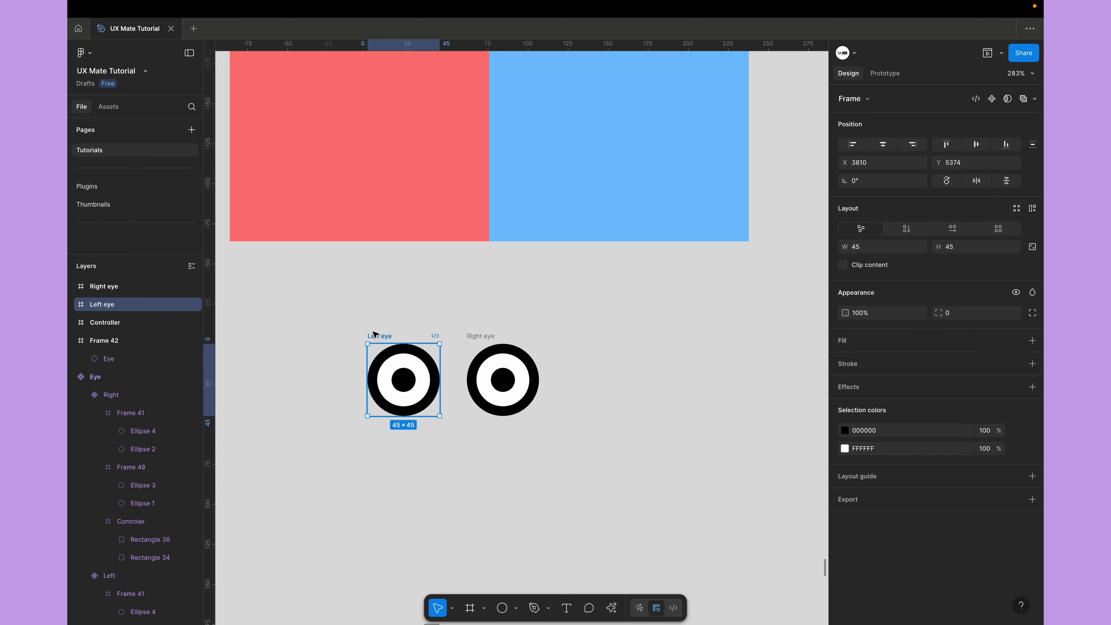
left_click(582, 352)
Wrap the Left eye and Right eye frames together in one frame and name it eyes.
scroll(489, 420, "down", 5)
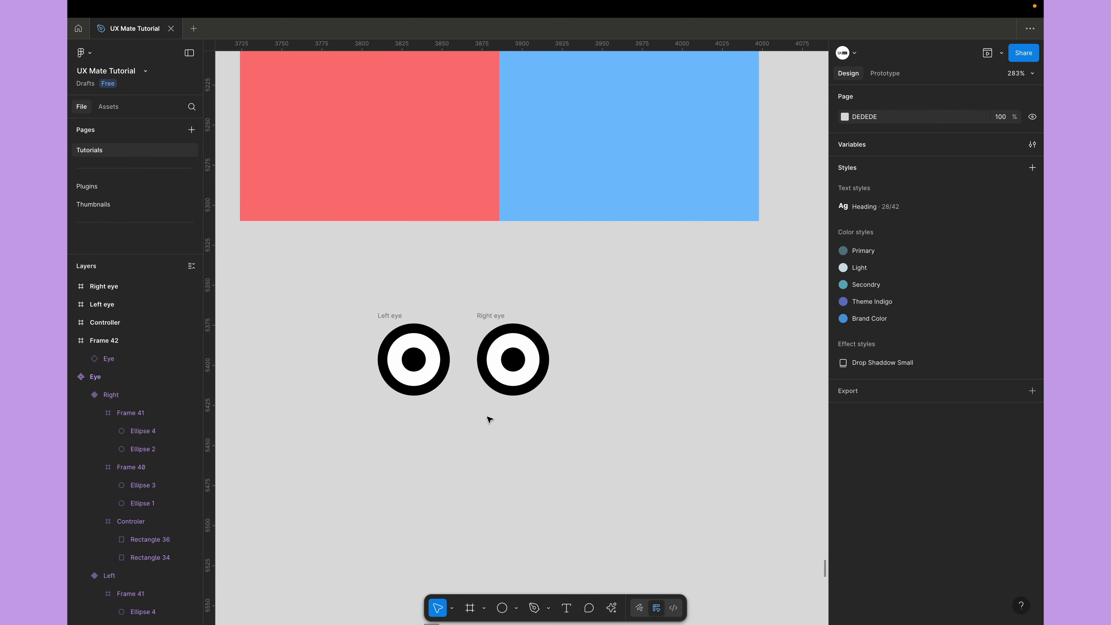
left_click_drag(397, 322, 564, 434)
right_click(493, 355)
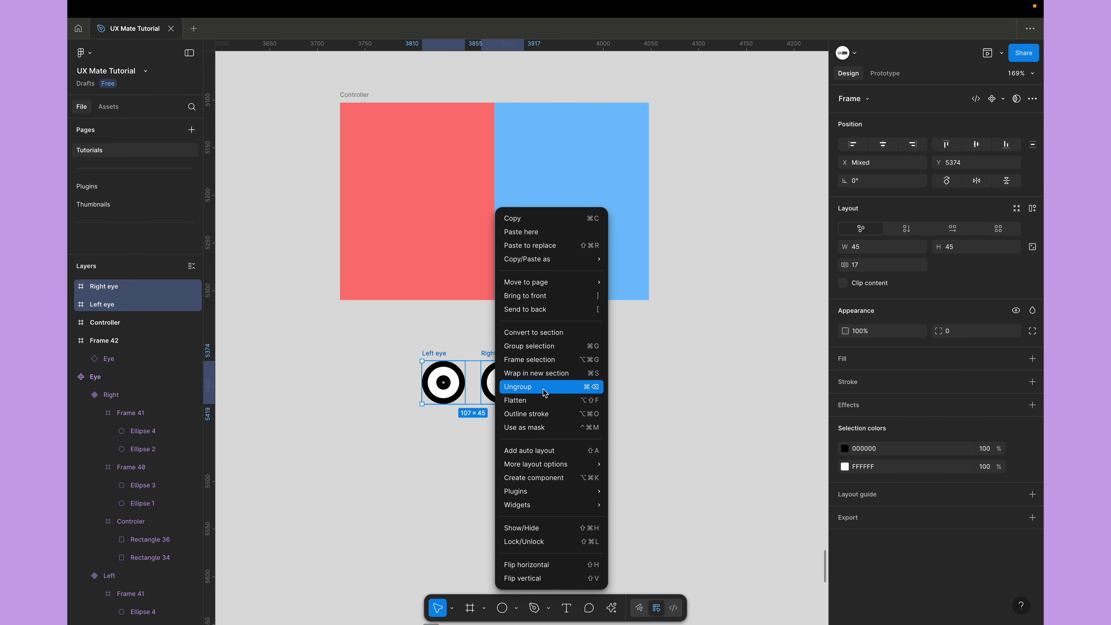
left_click(548, 360)
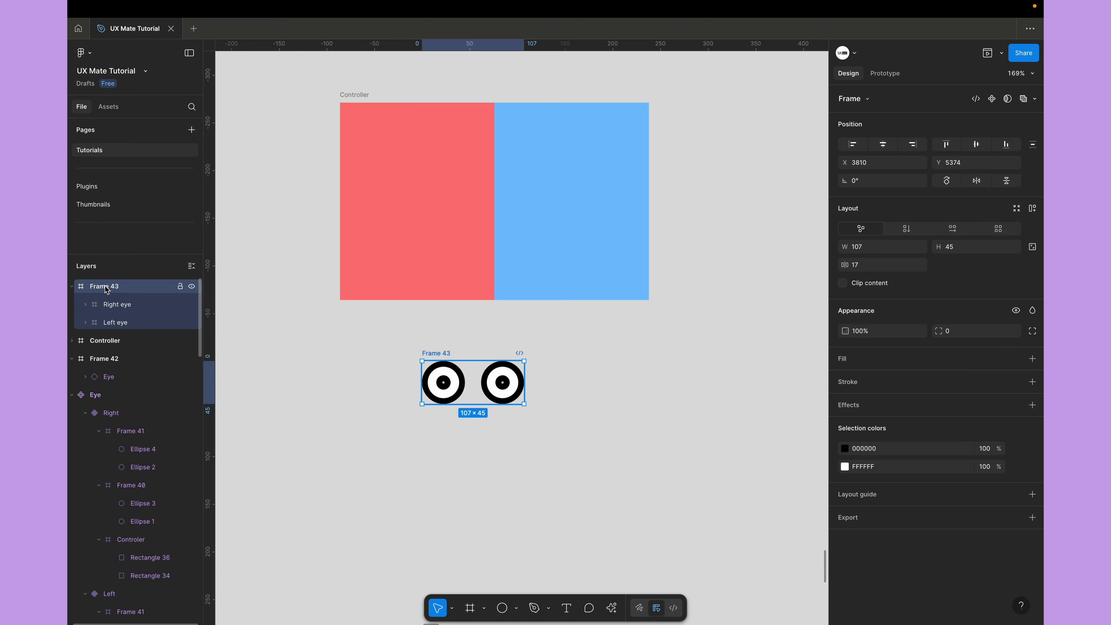
key("super+r")
type("E")
type("eyes")
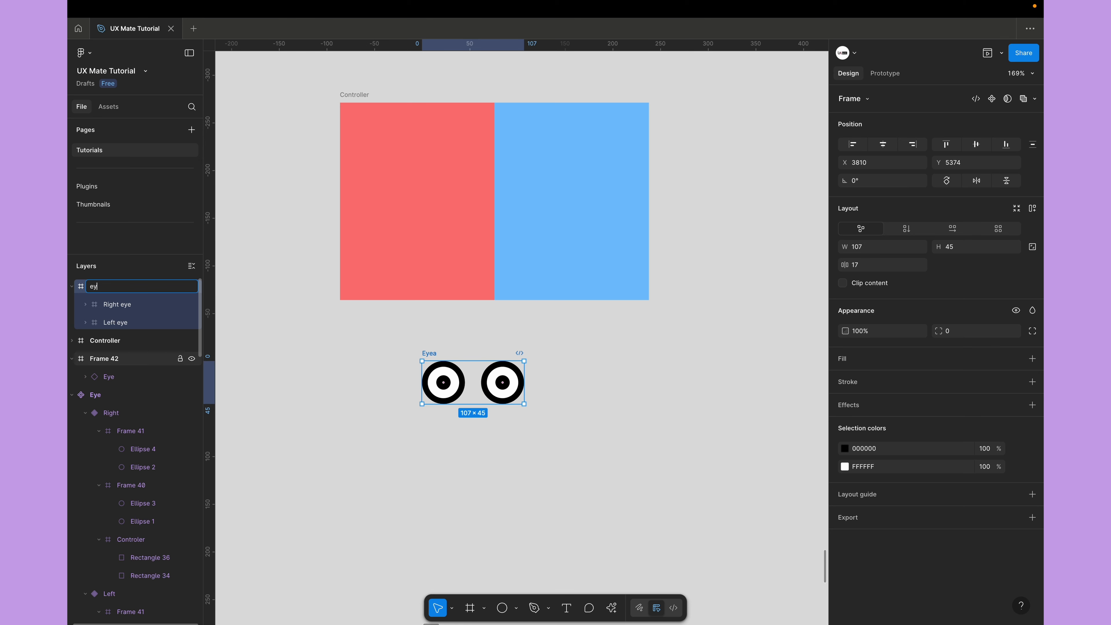
key("Return")
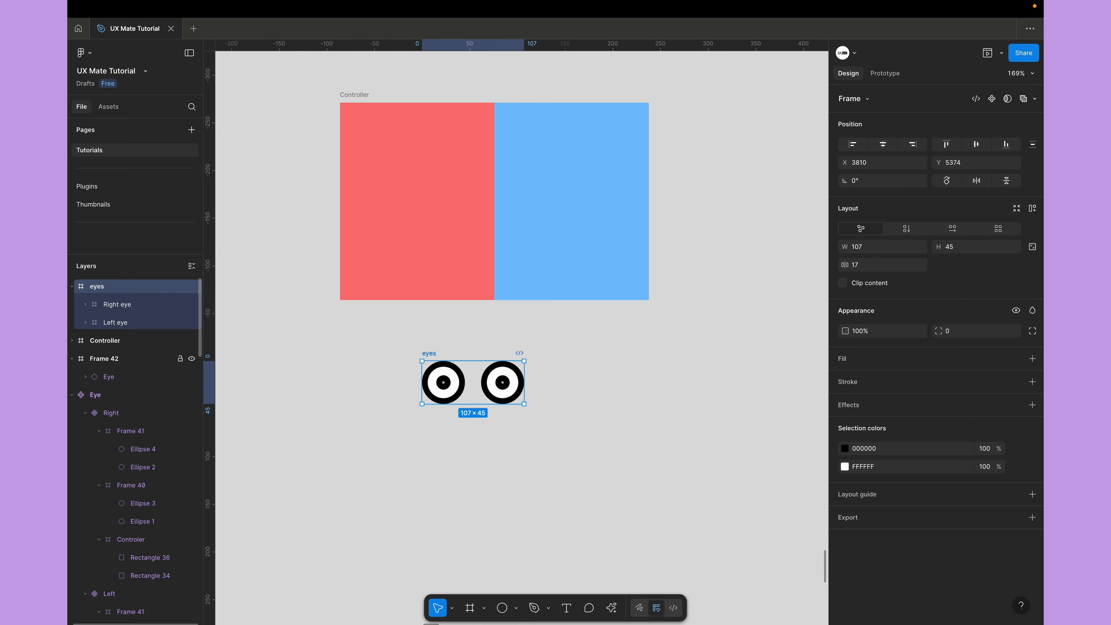
Place the eyes frame over the centre of the Controller and wrap both in one new frame.
left_click(344, 444)
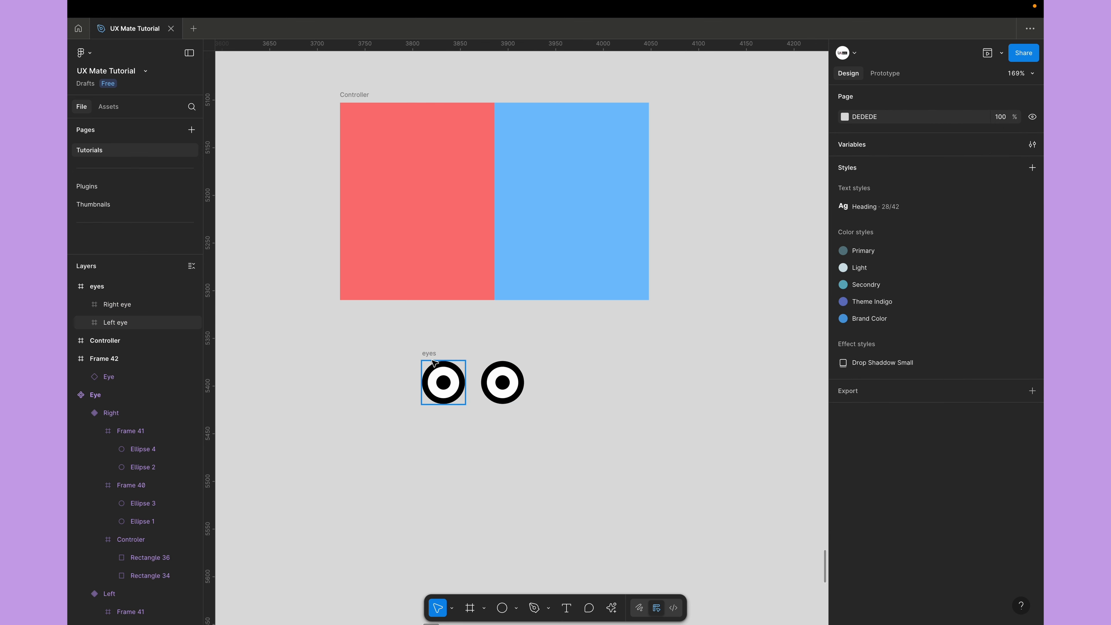
left_click_drag(435, 354, 470, 195)
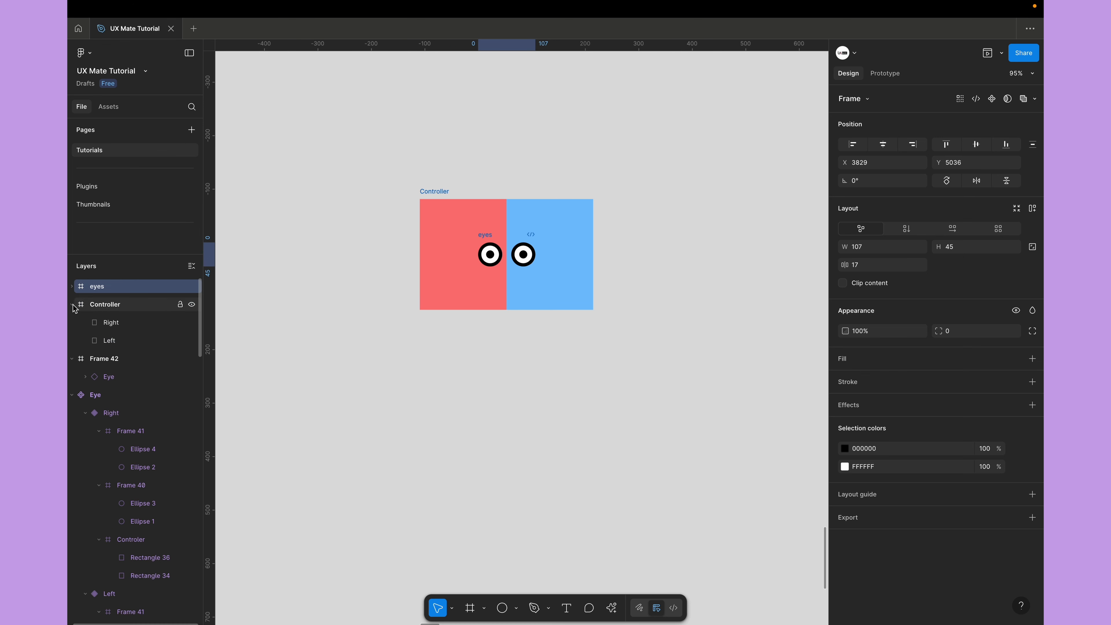
left_click(105, 304)
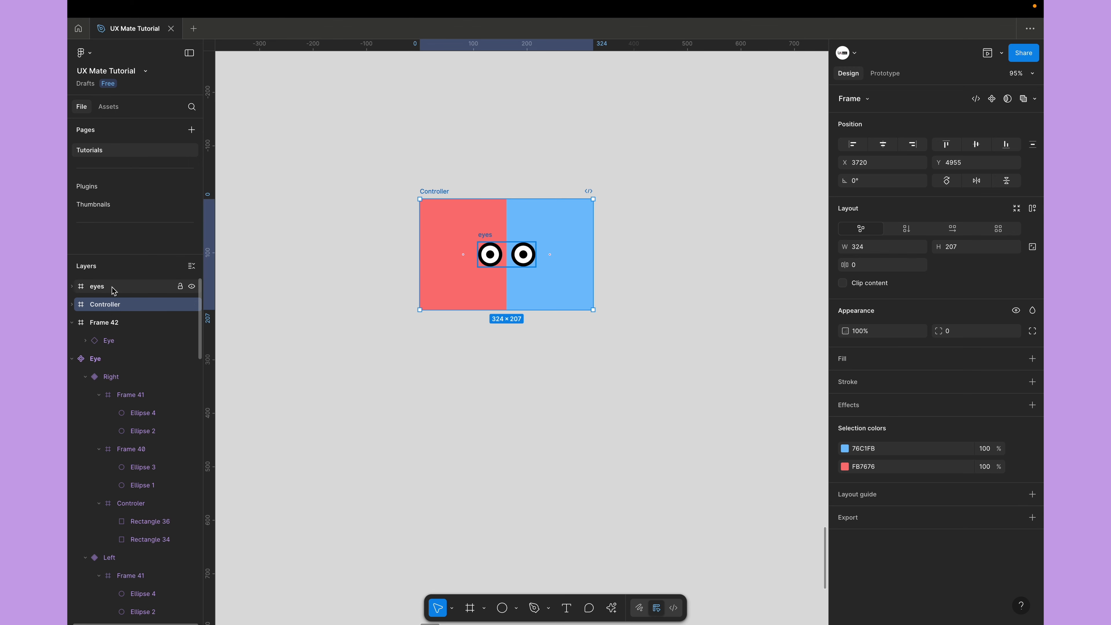
left_click(114, 289, "shift")
right_click(114, 290)
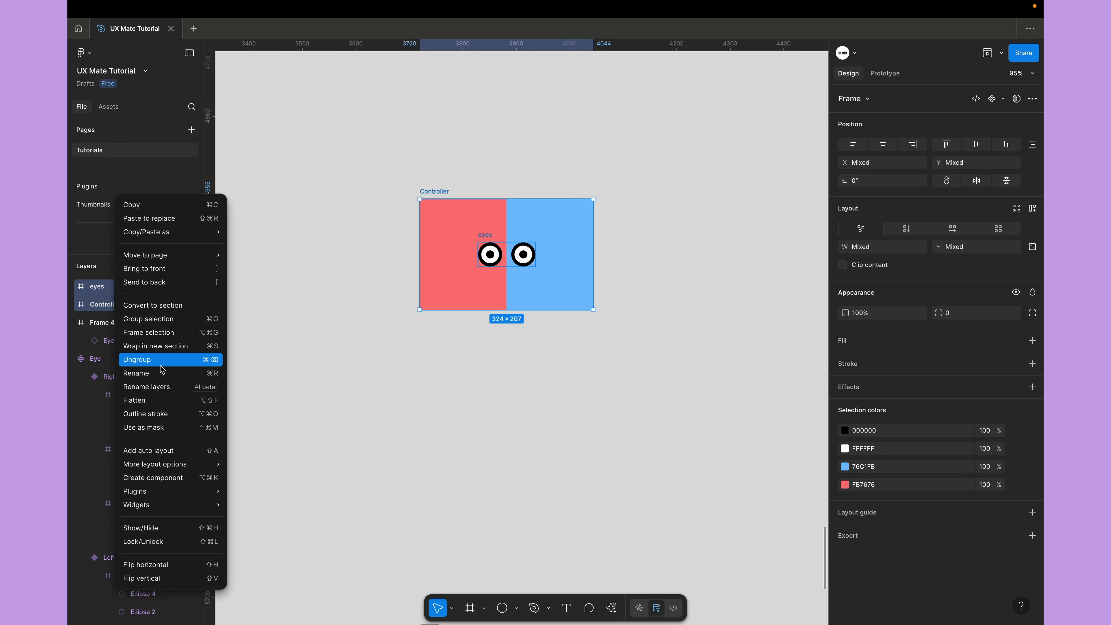
left_click(165, 337)
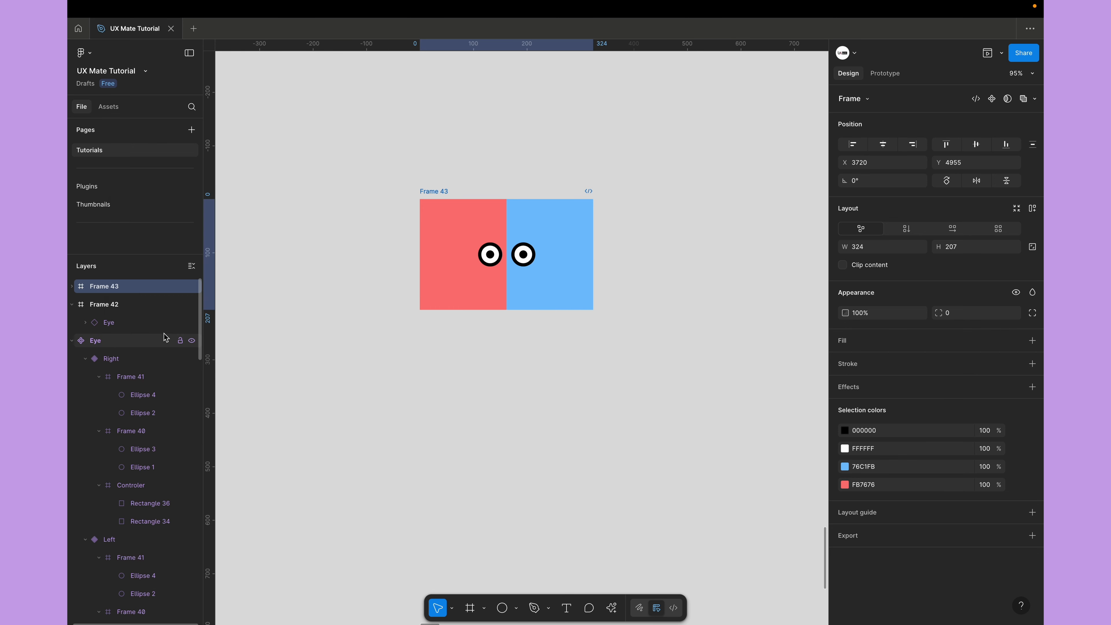
Rename the frame around the Controller and eyes as Eyes / Center.
scroll(448, 187, "up", 5)
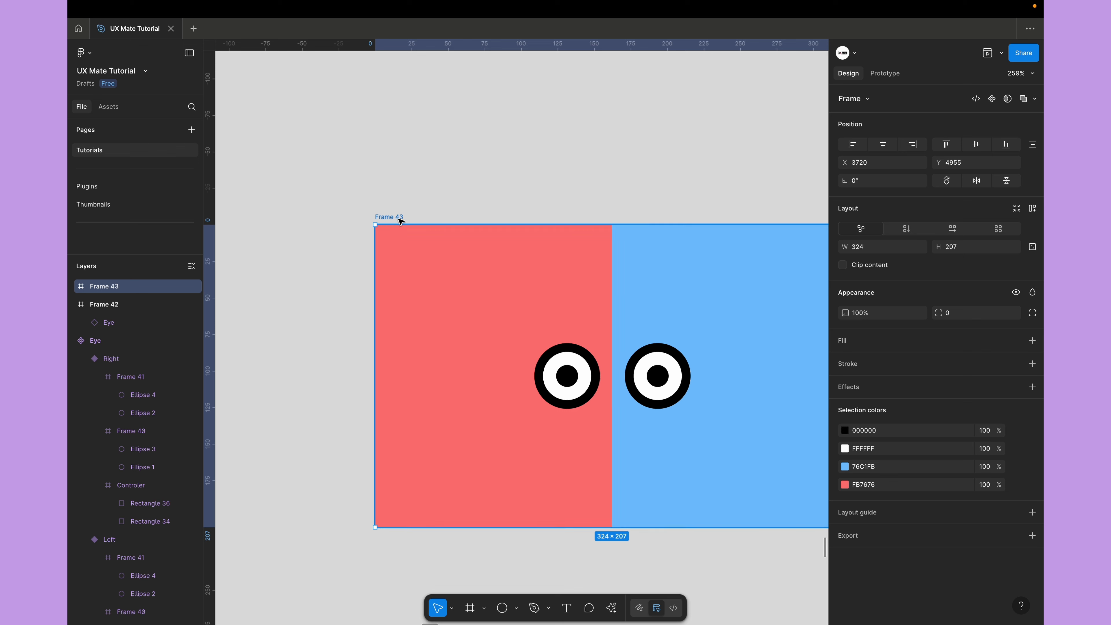
double_click(395, 217)
type("Eyes /")
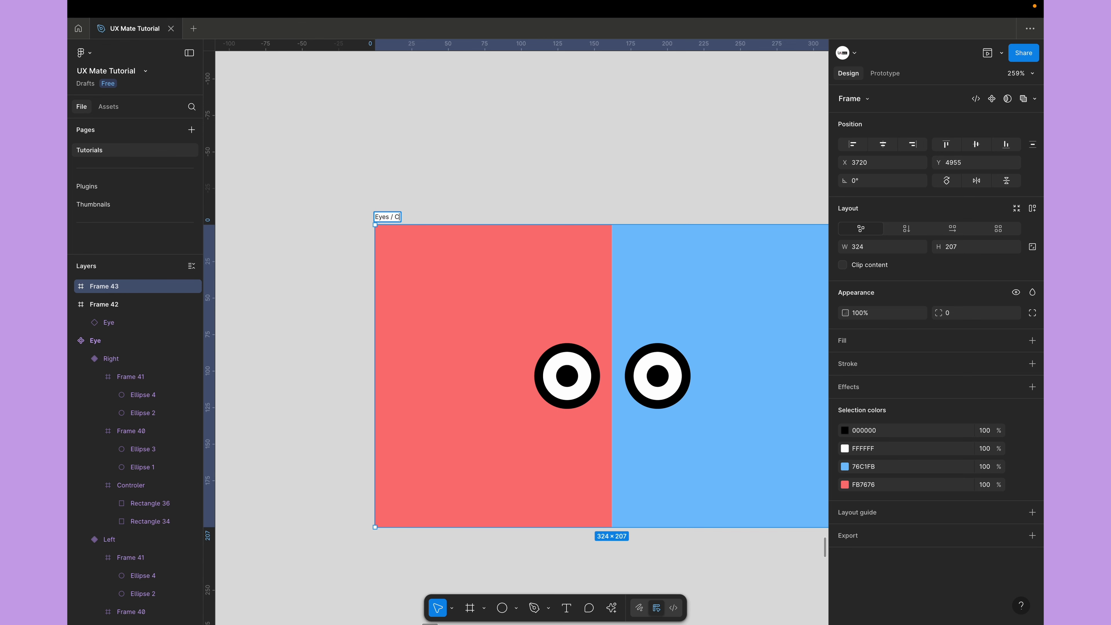
type(" Center")
key("Return")
Duplicate the Eyes / Center frame directly below itself and rename the copy Eyes / Left.
scroll(437, 253, "down", 5)
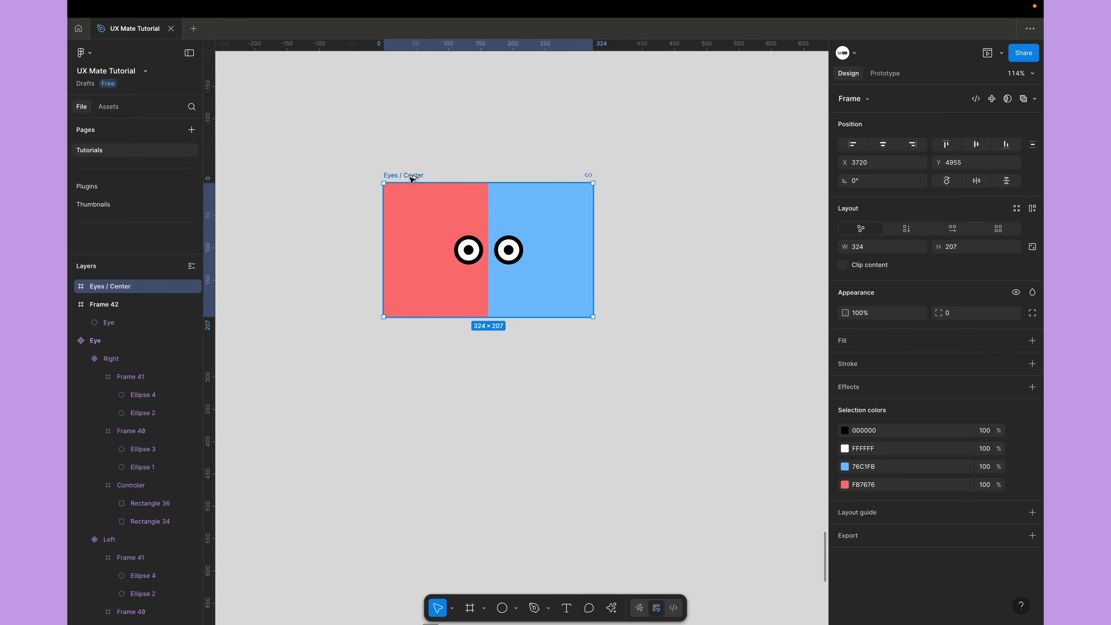
left_click_drag(410, 178, 391, 358)
double_click(416, 353)
type("Eyes / Left")
key("Return")
Duplicate the Eyes / Left frame below itself at about Y 5483 and rename the copy Eyes / Right.
left_click_drag(394, 353, 400, 500)
scroll(401, 489, "down", 3)
double_click(392, 379)
type("Eyes / Right")
key("Return")
left_click_drag(385, 379, 387, 395)
Move the eyes frame horizontally to about X 73 in Eyes / Left and to about X 141 in Eyes / Right.
scroll(470, 174, "up", 1)
scroll(469, 174, "up", 1)
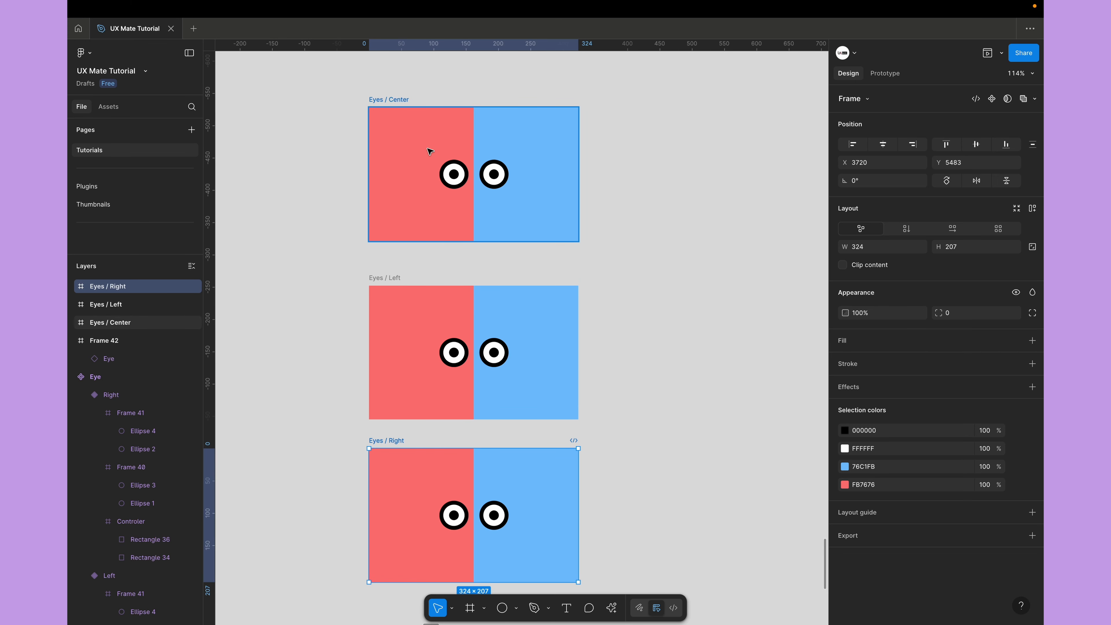
scroll(379, 218, "down", 2)
scroll(380, 219, "left", 1)
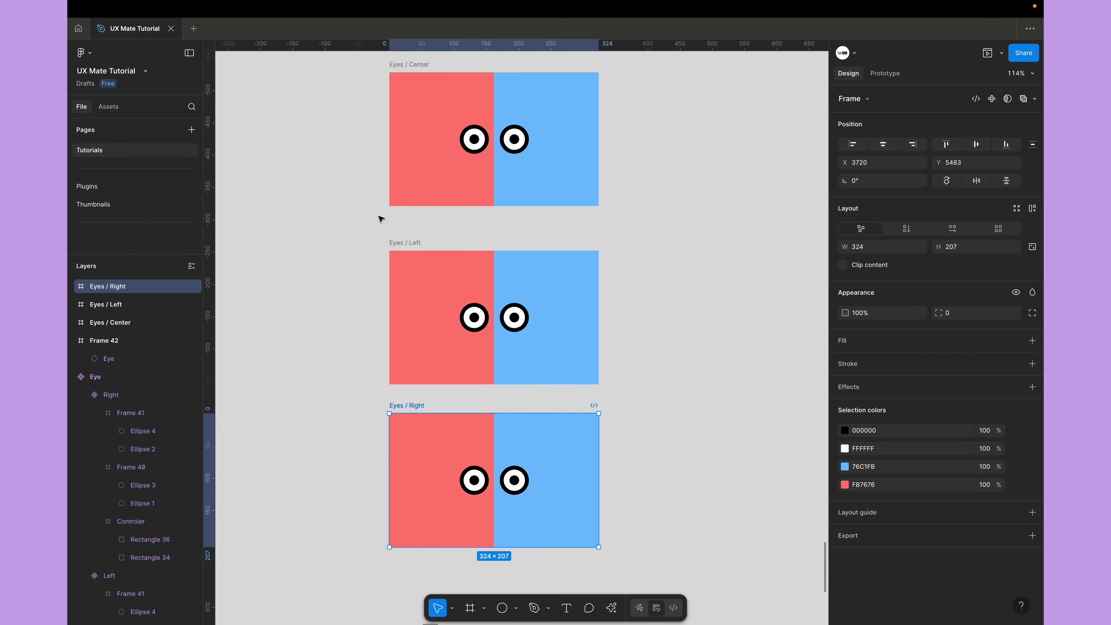
left_click(481, 319)
scroll(487, 297, "down", 2)
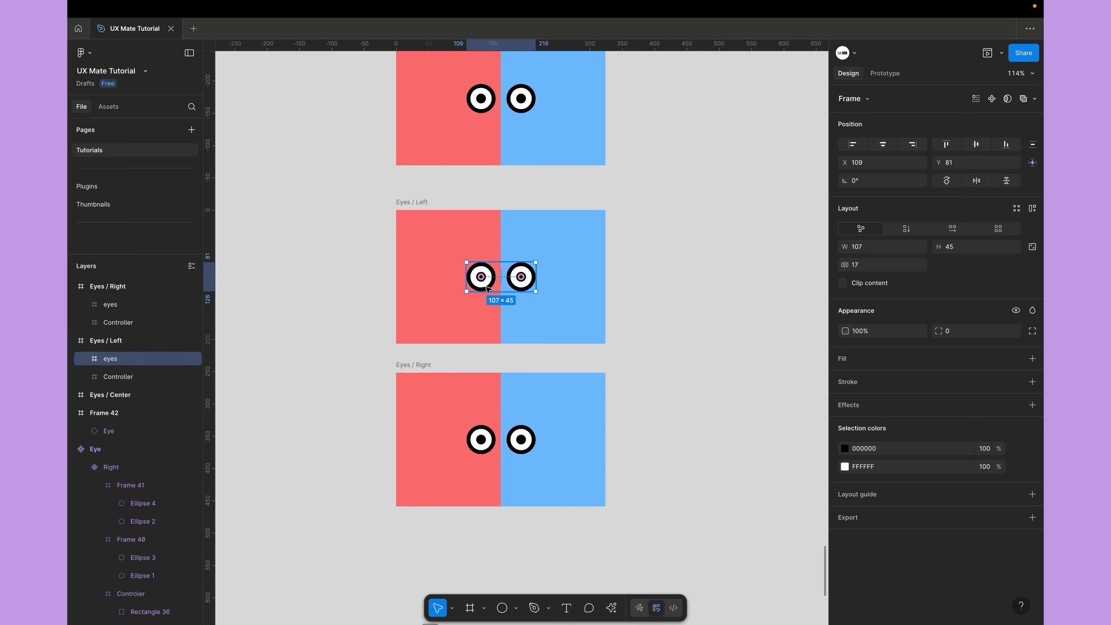
mouse_move(490, 285)
left_mouse_down()
mouse_move(459, 287)
mouse_move(469, 288)
left_mouse_up()
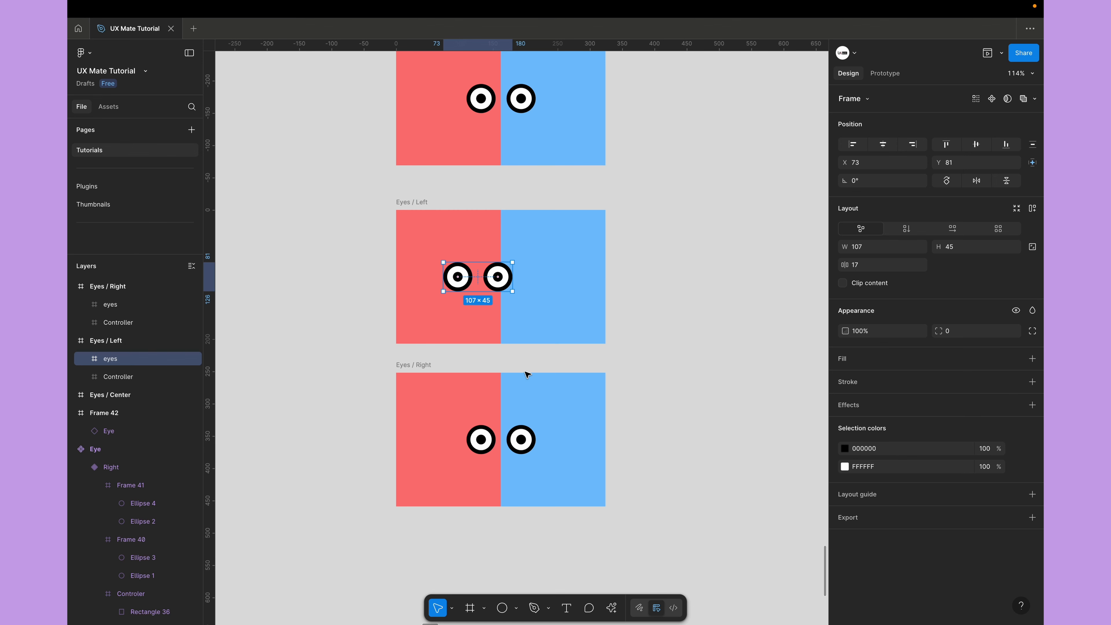
left_click(480, 441)
left_click_drag(479, 447, 502, 447)
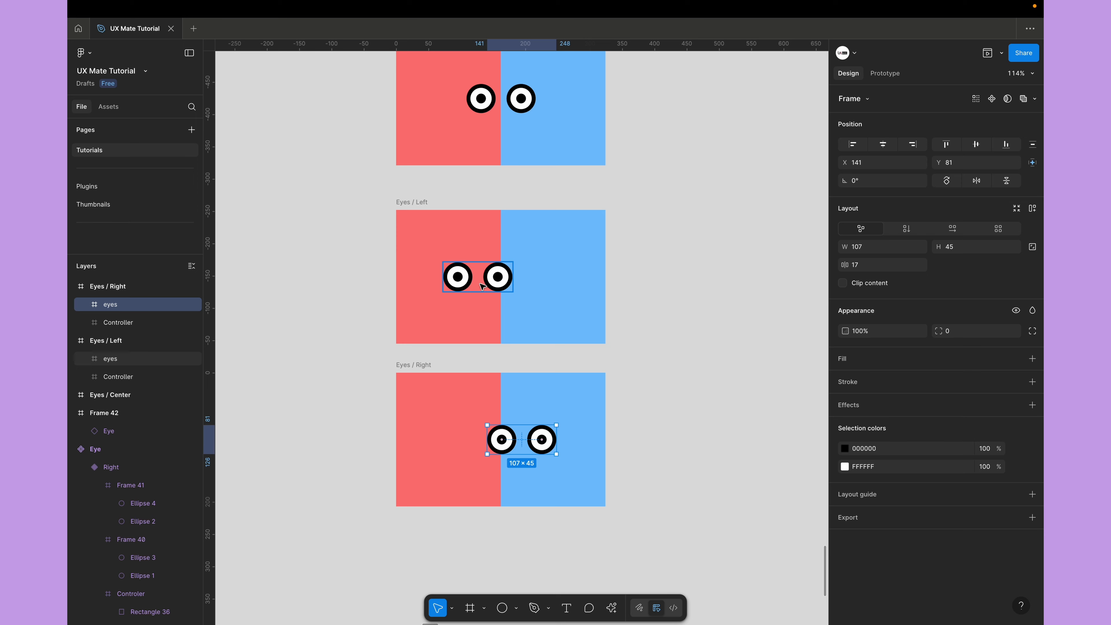
Shift both black pupils in the Eyes / Left frame leftward together to X 5 within their eyes.
scroll(457, 293, "up", 3)
scroll(457, 292, "up", 1)
left_click(459, 270, "super")
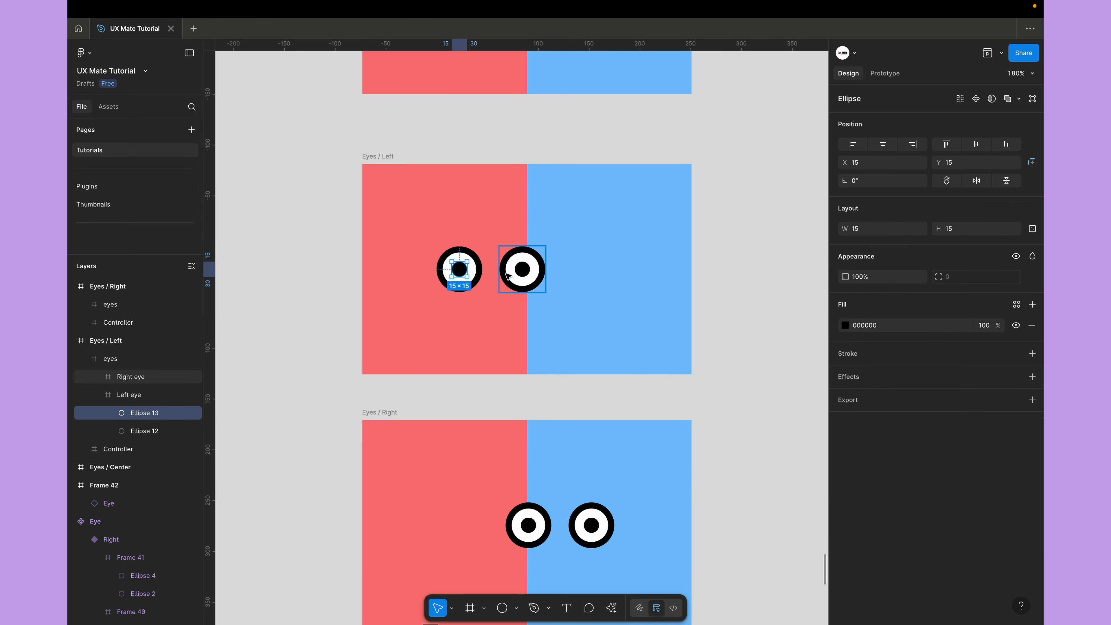
left_click(523, 271, "shift+super")
left_click_drag(523, 271, 511, 273)
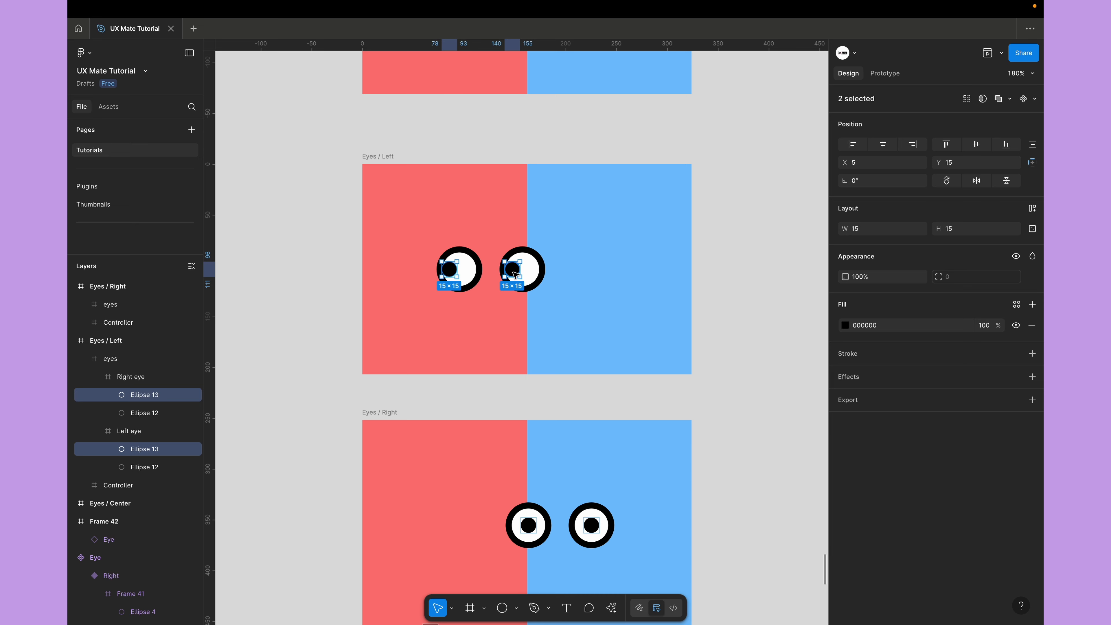
Shift both black pupils in the Eyes / Right frame rightward together to X 26 within their eyes.
scroll(466, 382, "down", 2)
scroll(466, 382, "down", 5)
left_click(511, 384, "super")
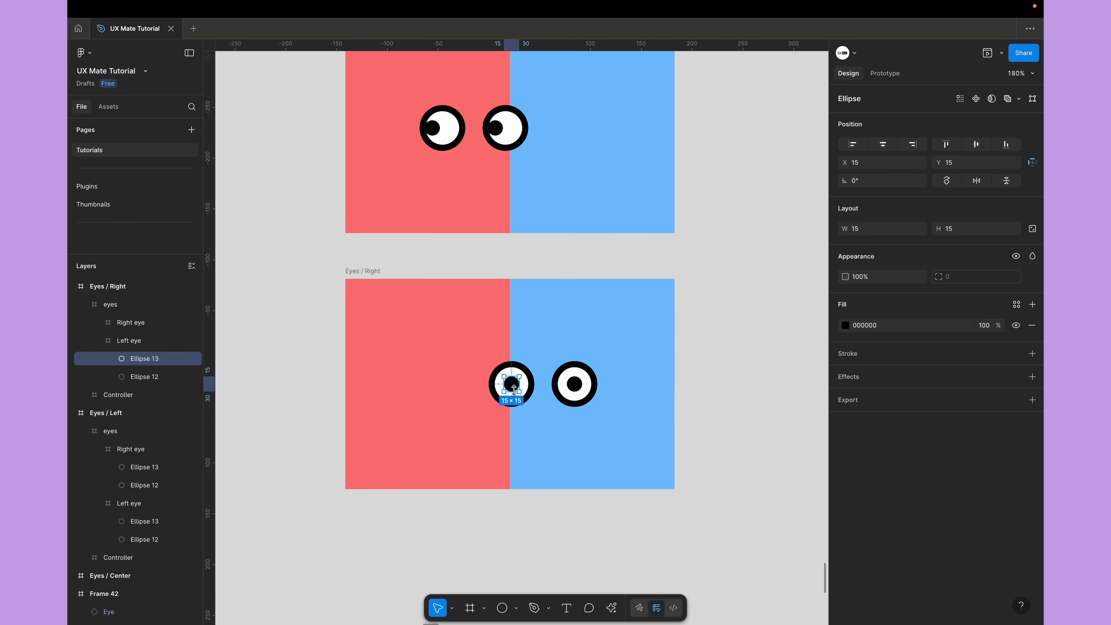
left_click(577, 389, "shift")
left_click(577, 387, "super")
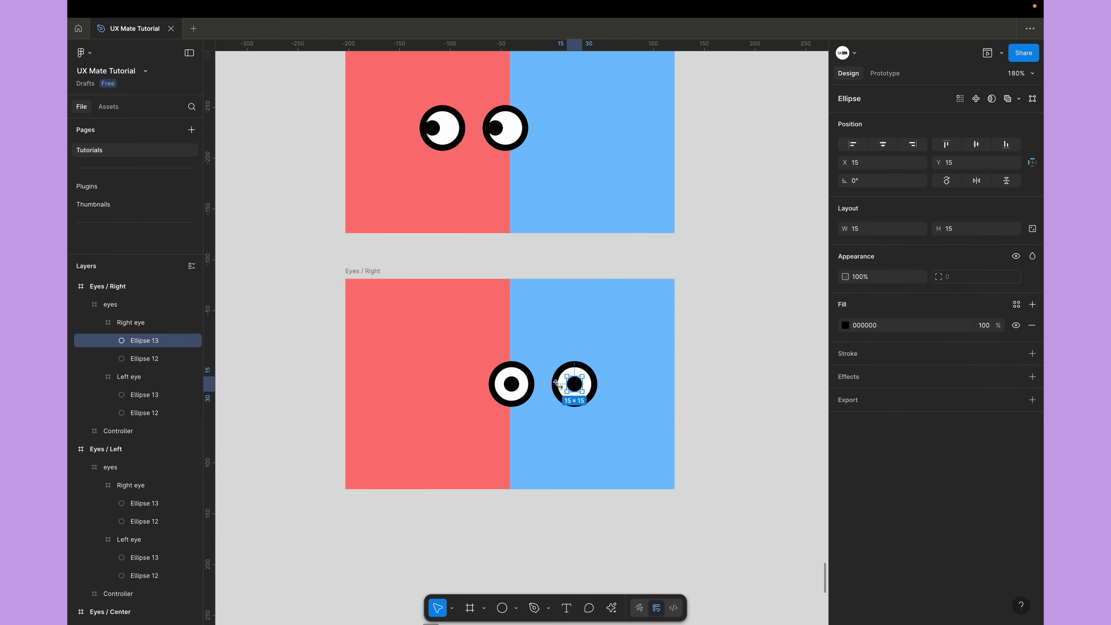
left_click(514, 386, "shift+super")
left_click_drag(514, 384, 522, 385)
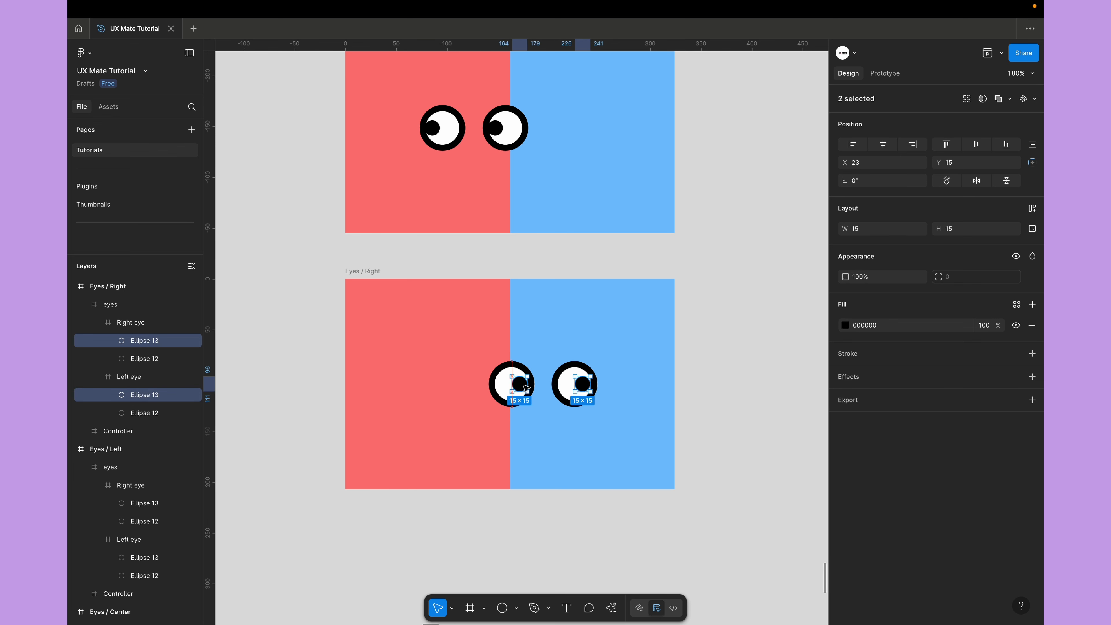
key("Right")
key("Right")
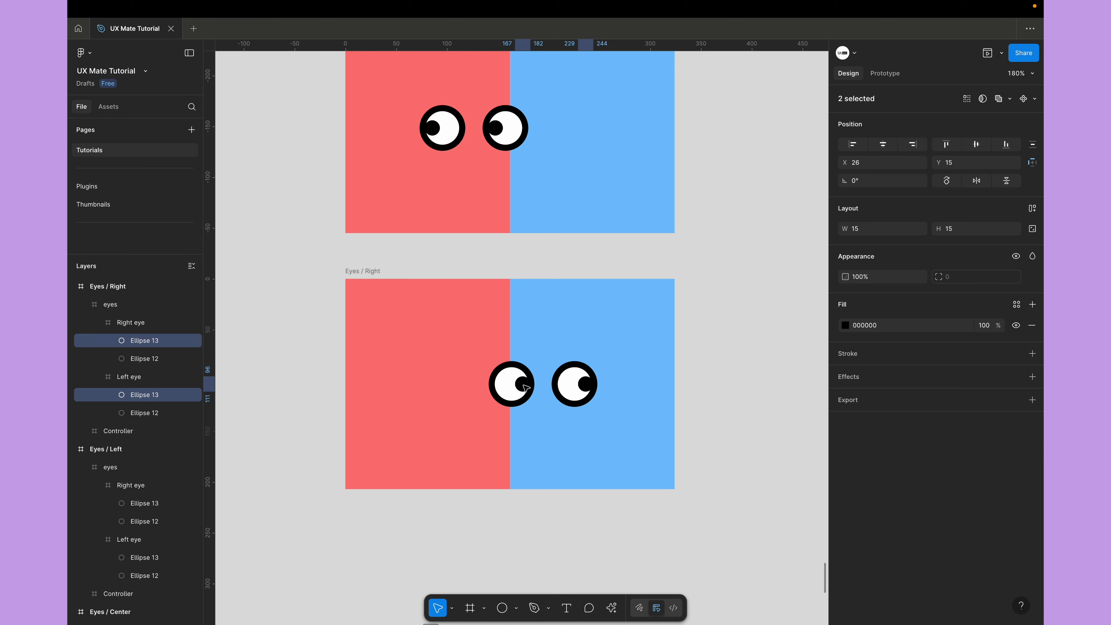
left_click(696, 311)
Combine the Eyes / Center, Eyes / Left and Eyes / Right frames into one component set.
scroll(696, 312, "down", 5)
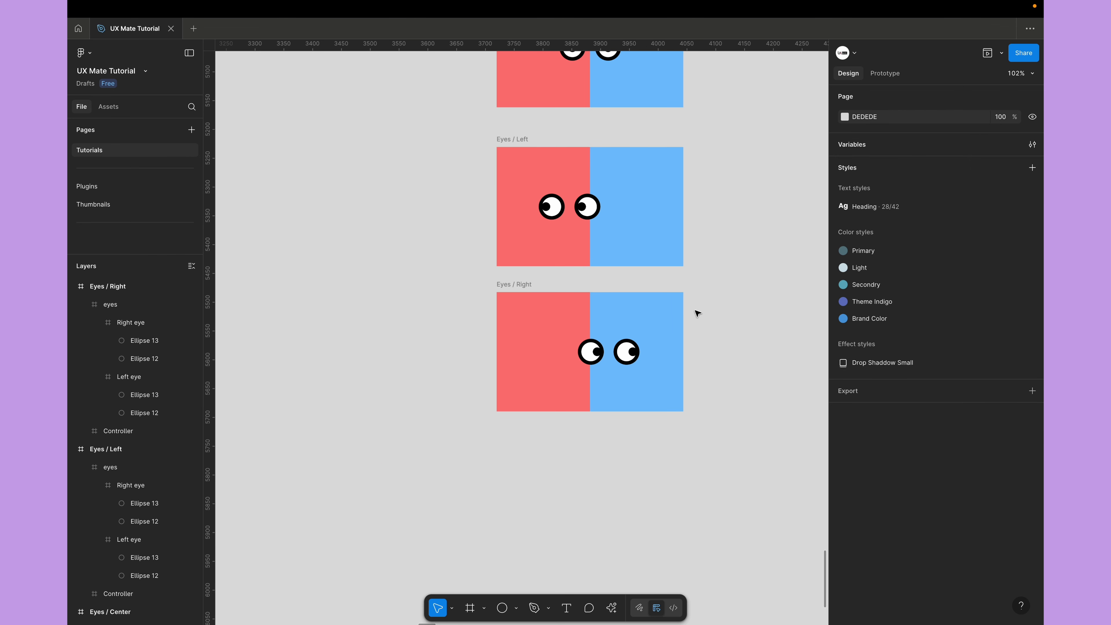
scroll(534, 382, "down", 5)
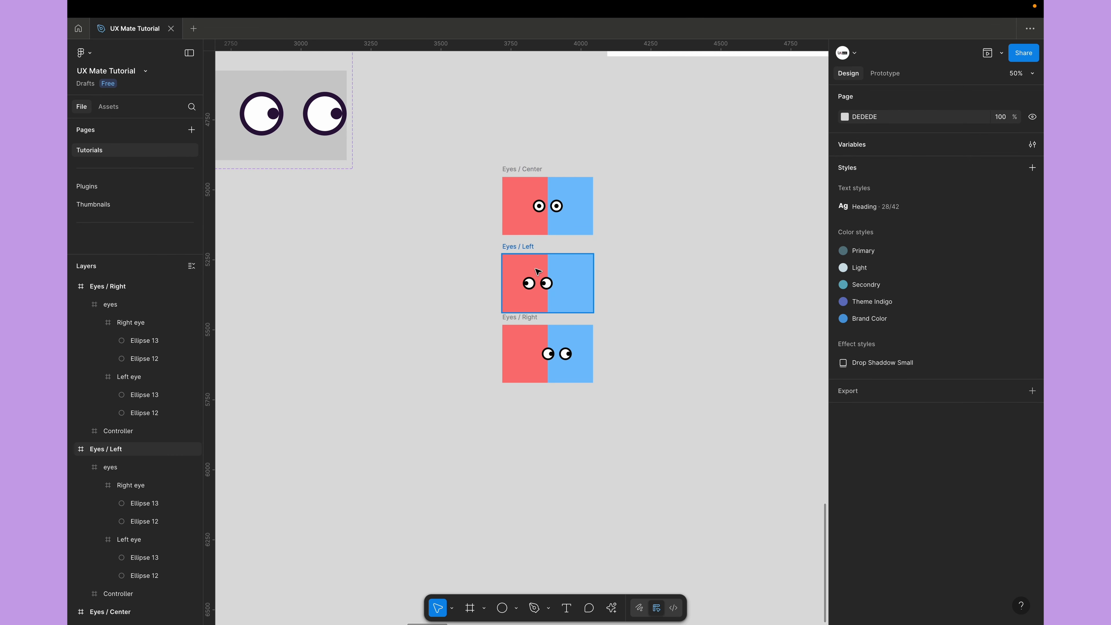
scroll(556, 257, "right", 1)
scroll(556, 257, "down", 1)
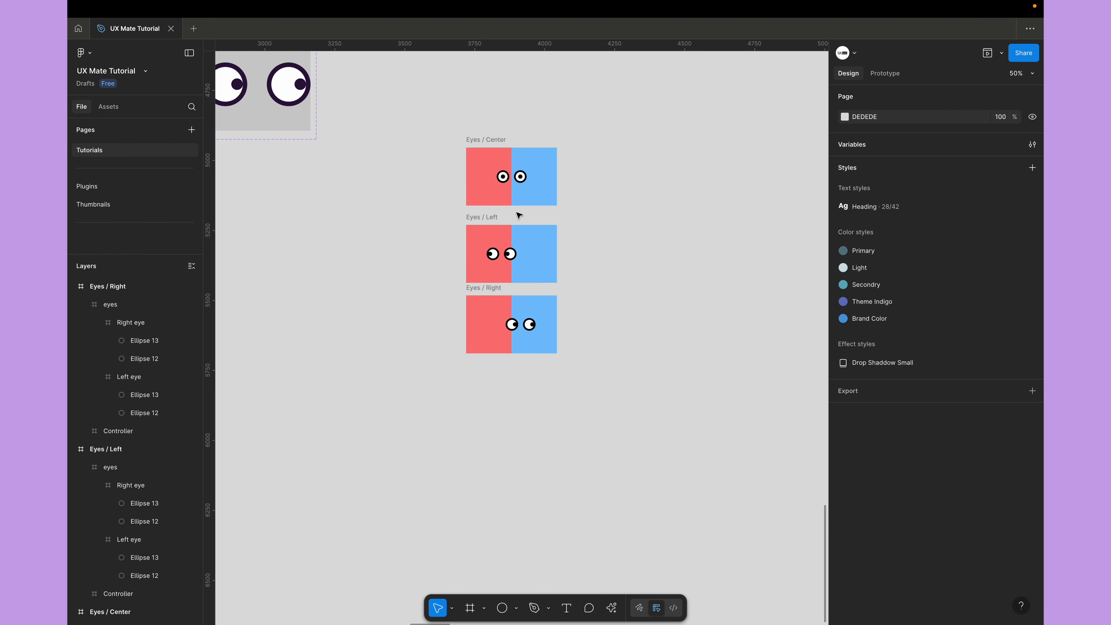
scroll(494, 268, "up", 3)
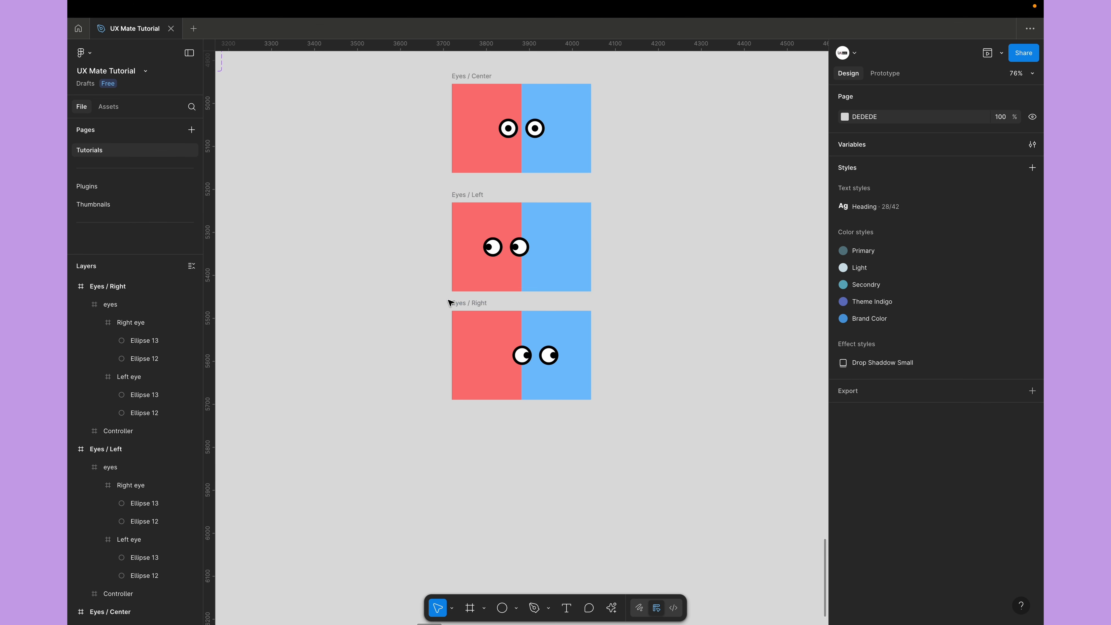
scroll(423, 300, "up", 2)
scroll(423, 301, "right", 2)
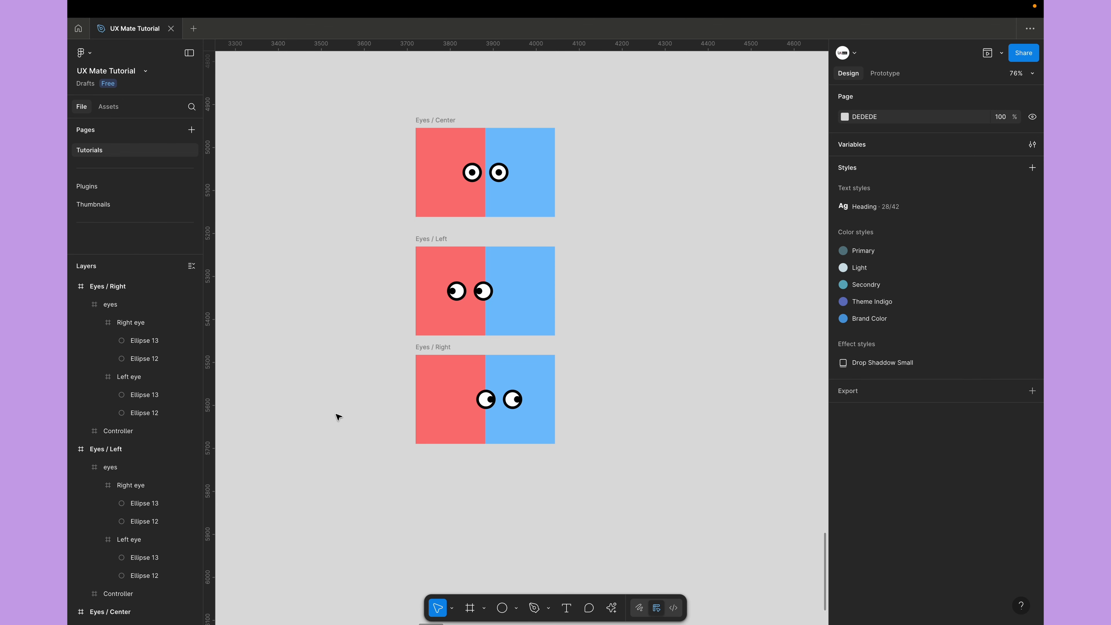
left_click(452, 200, "super")
left_click(434, 115)
left_click(436, 119)
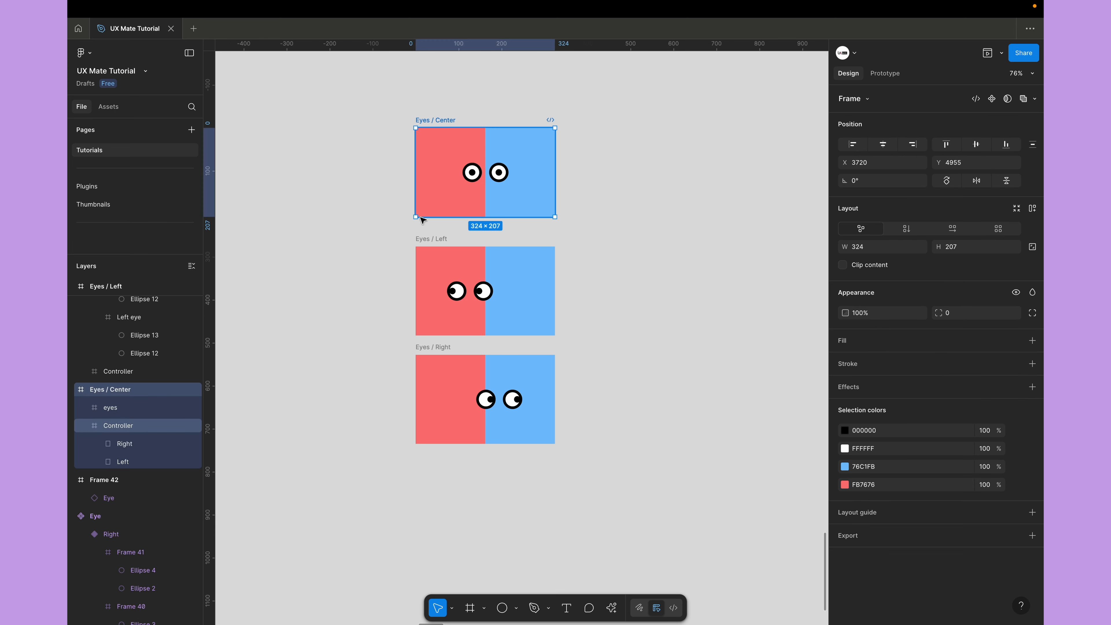
left_click(426, 239, "shift")
left_click(434, 348, "shift")
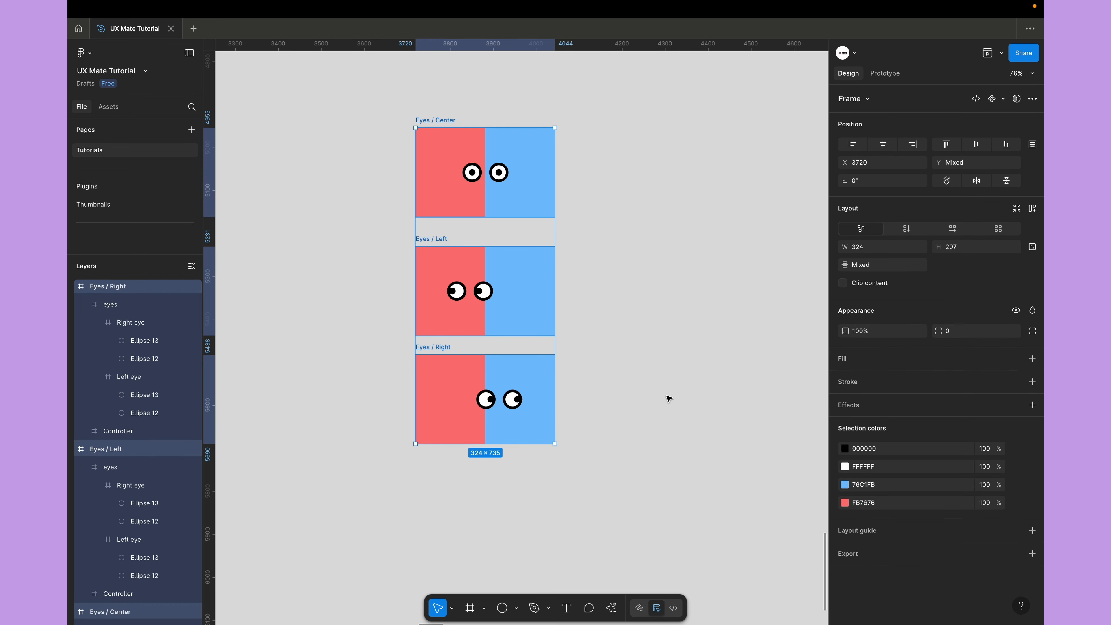
left_click(1003, 100)
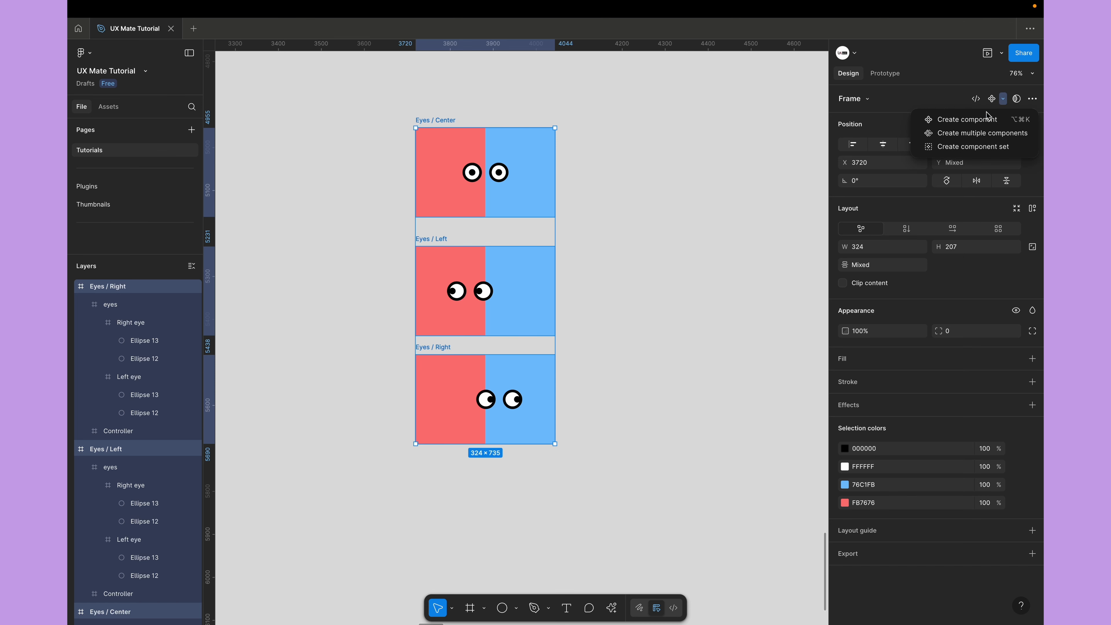
left_click(987, 147)
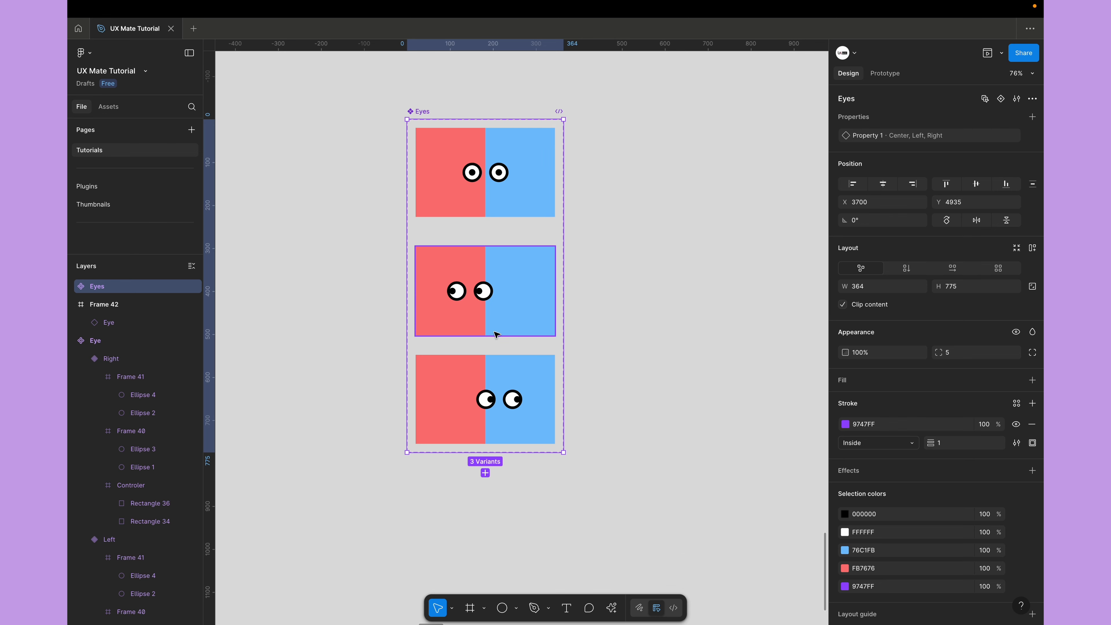
Add a While hovering interaction to the red Left rectangle in the Center variant that changes to the Left variant with Smart animate.
left_click(462, 173)
left_click(446, 274)
left_click(448, 358)
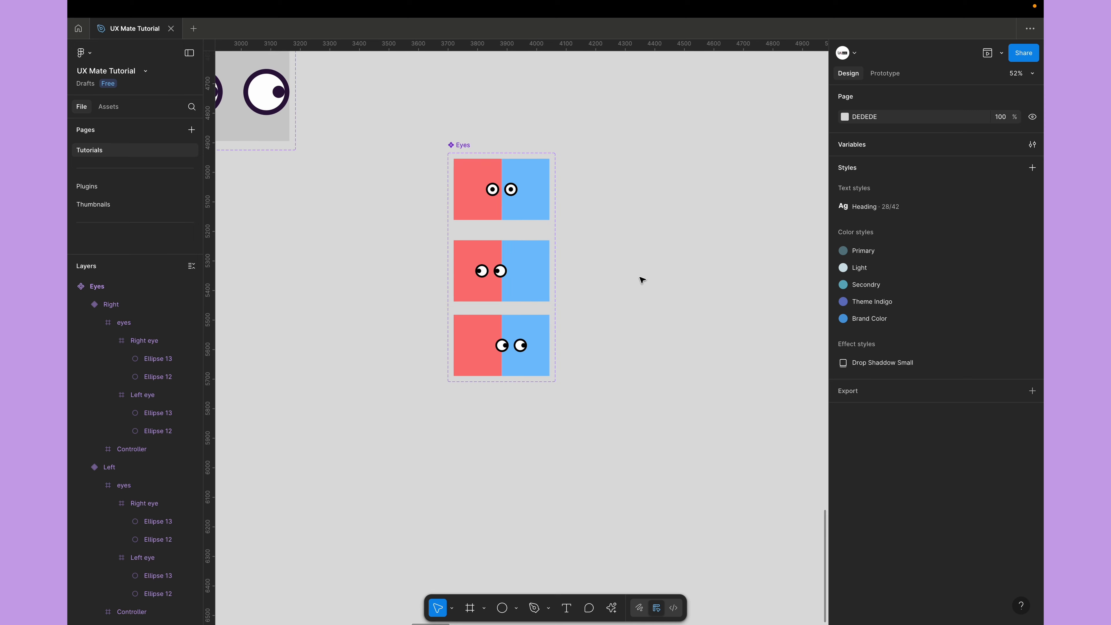
scroll(585, 256, "down", 1)
double_click(451, 205)
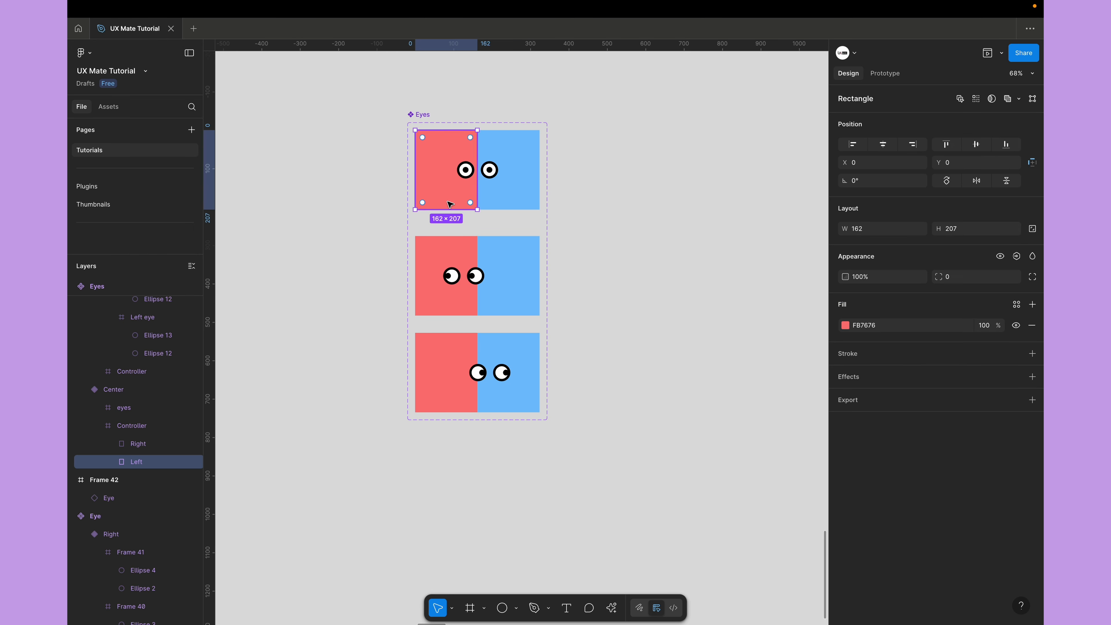
scroll(439, 181, "up", 3)
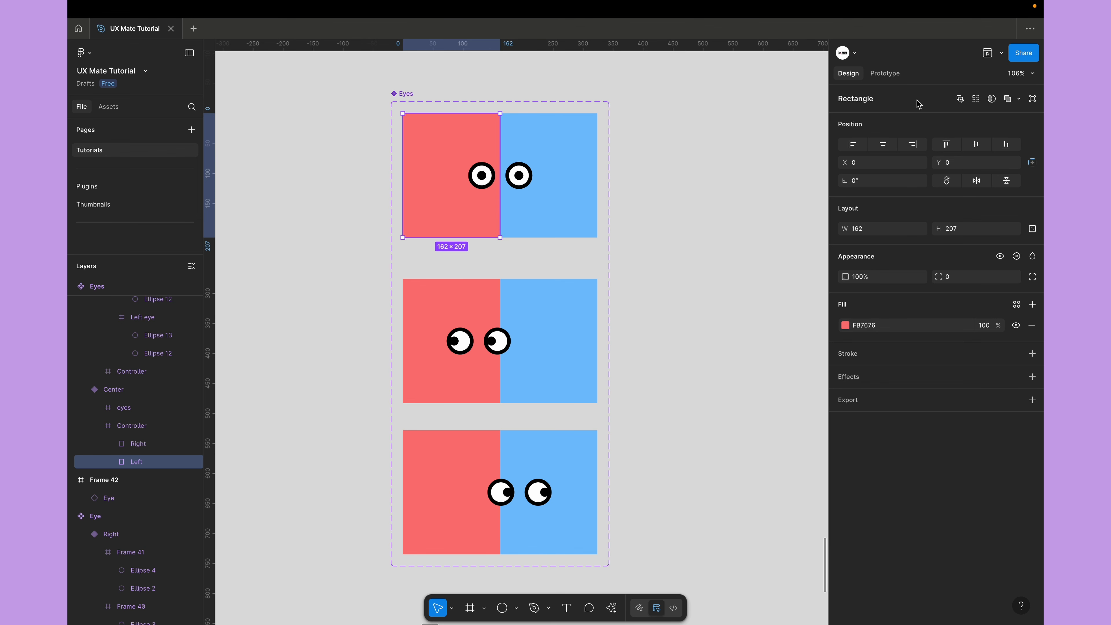
left_click(884, 73)
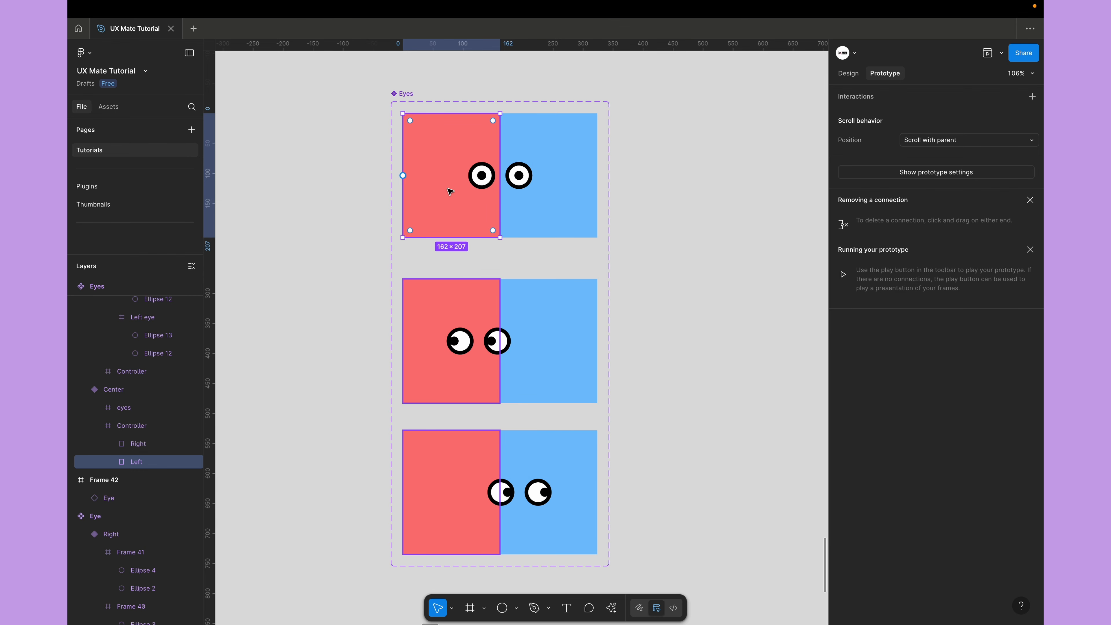
left_click_drag(459, 238, 554, 296)
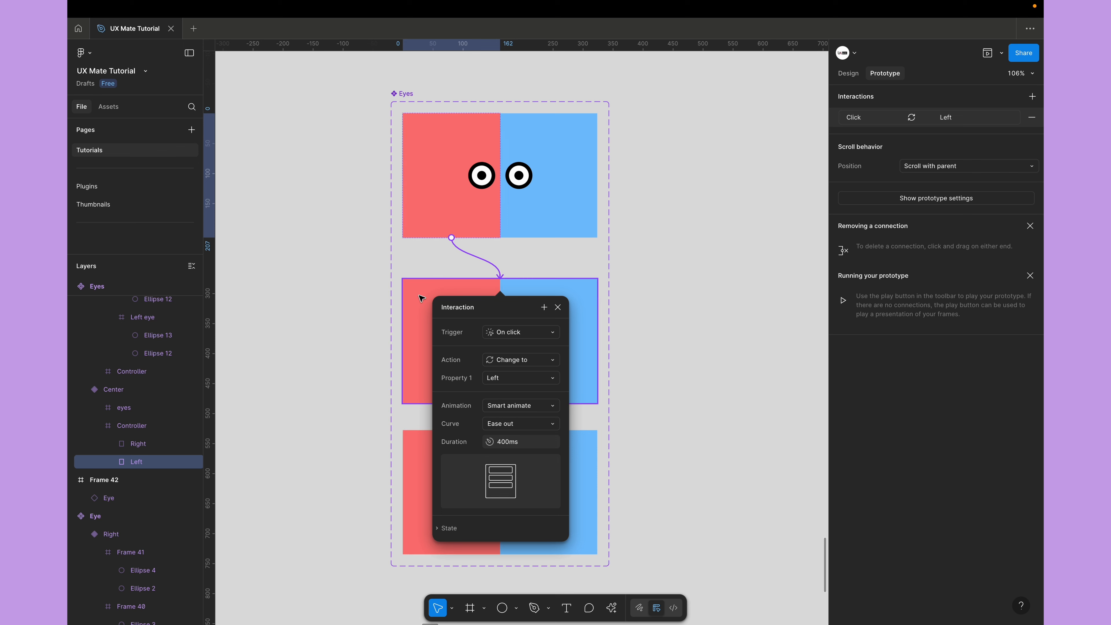
left_click(533, 334)
left_click(532, 334)
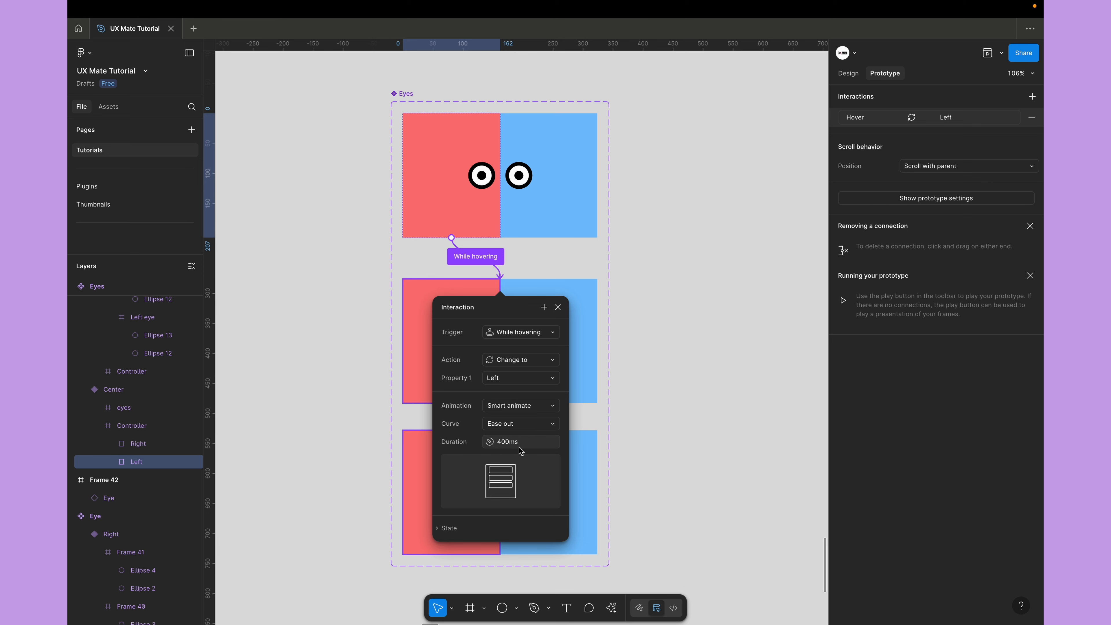
Add a While hovering interaction to the blue Right rectangle in the Center variant that changes to the Right variant with Smart animate.
left_click(562, 228)
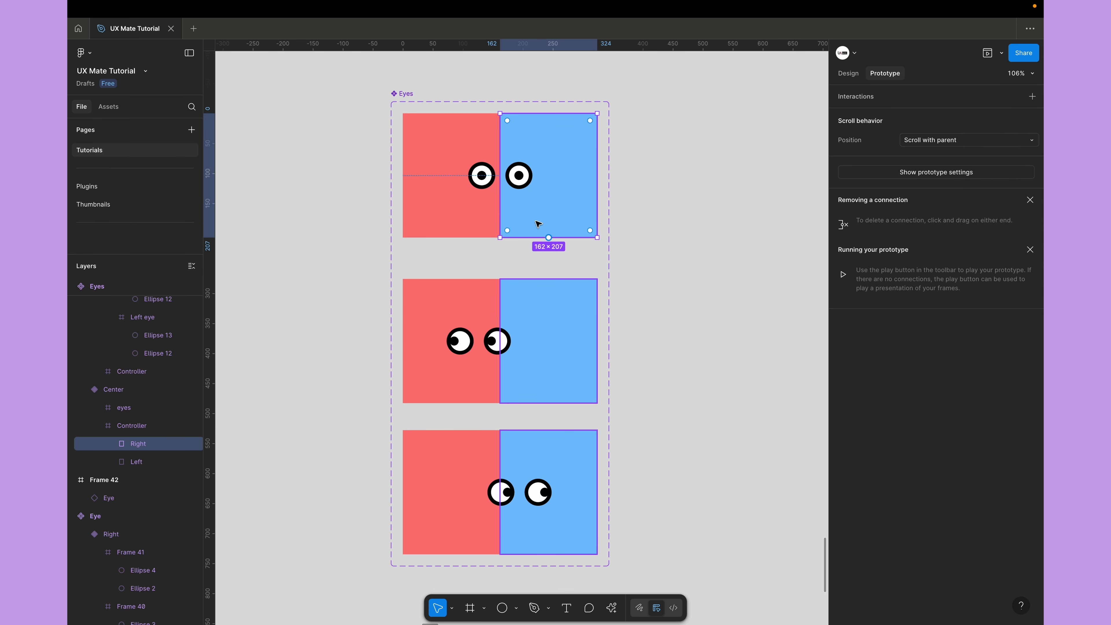
scroll(558, 180, "down", 3)
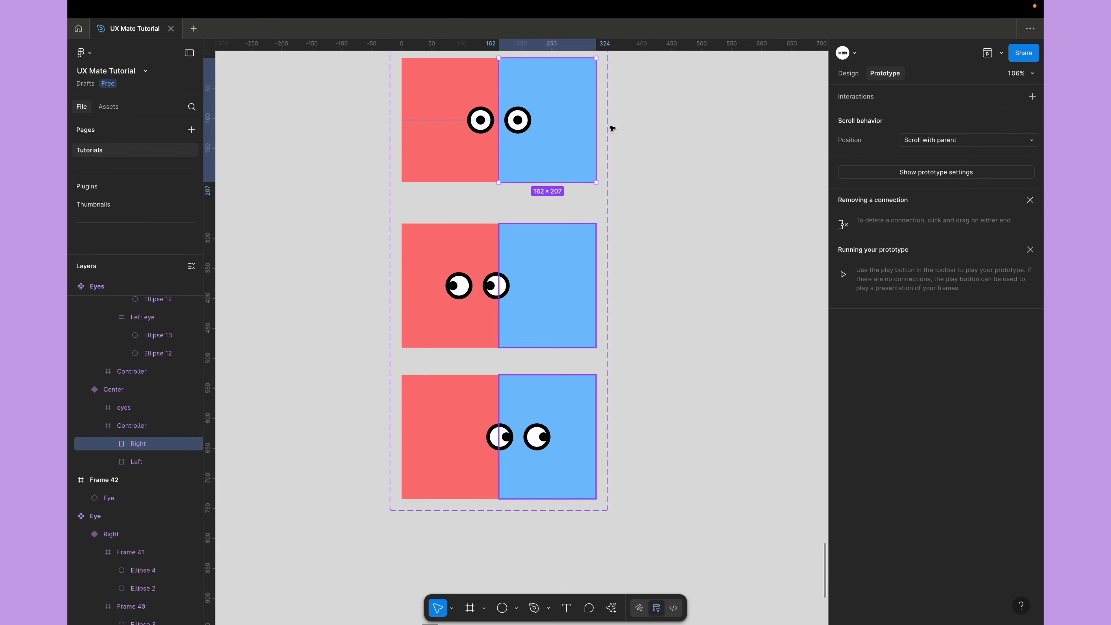
left_click_drag(596, 120, 582, 398)
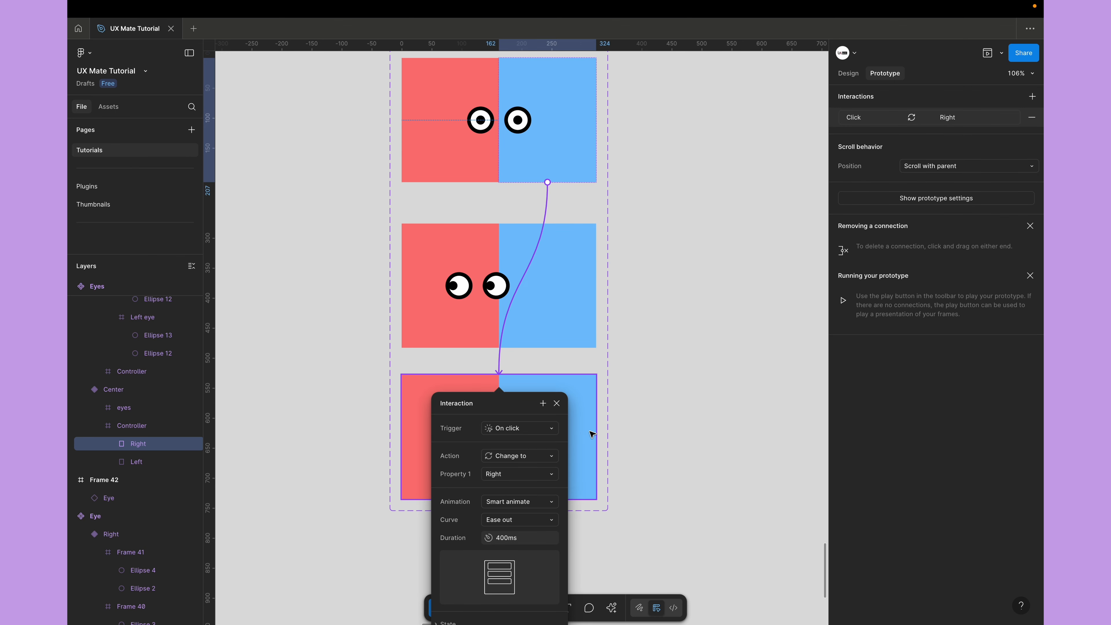
left_click(510, 430)
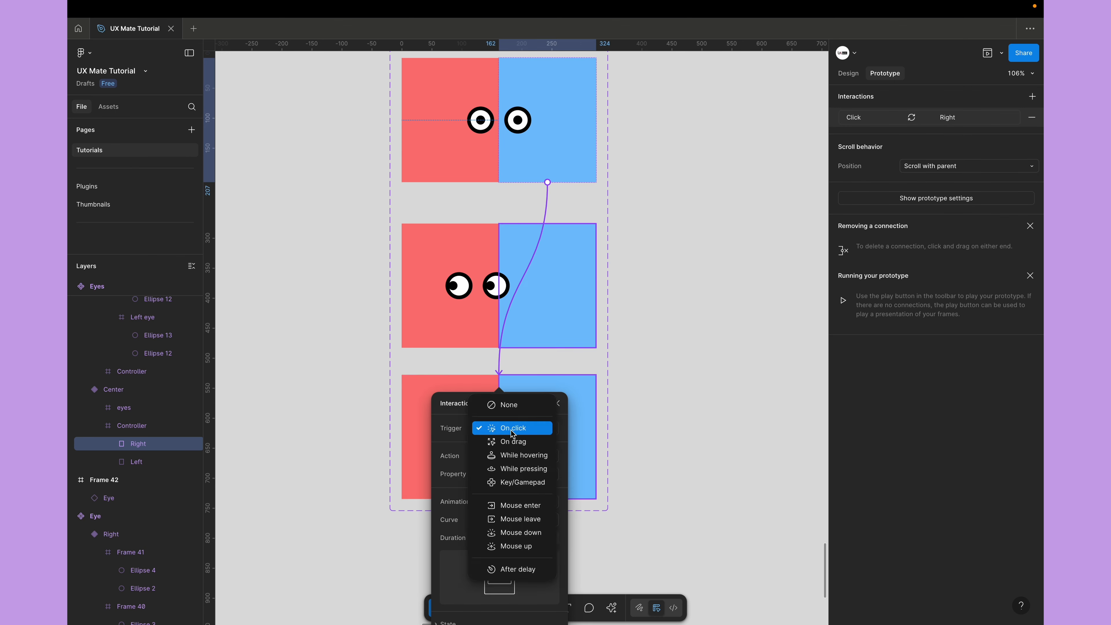
left_click(539, 455)
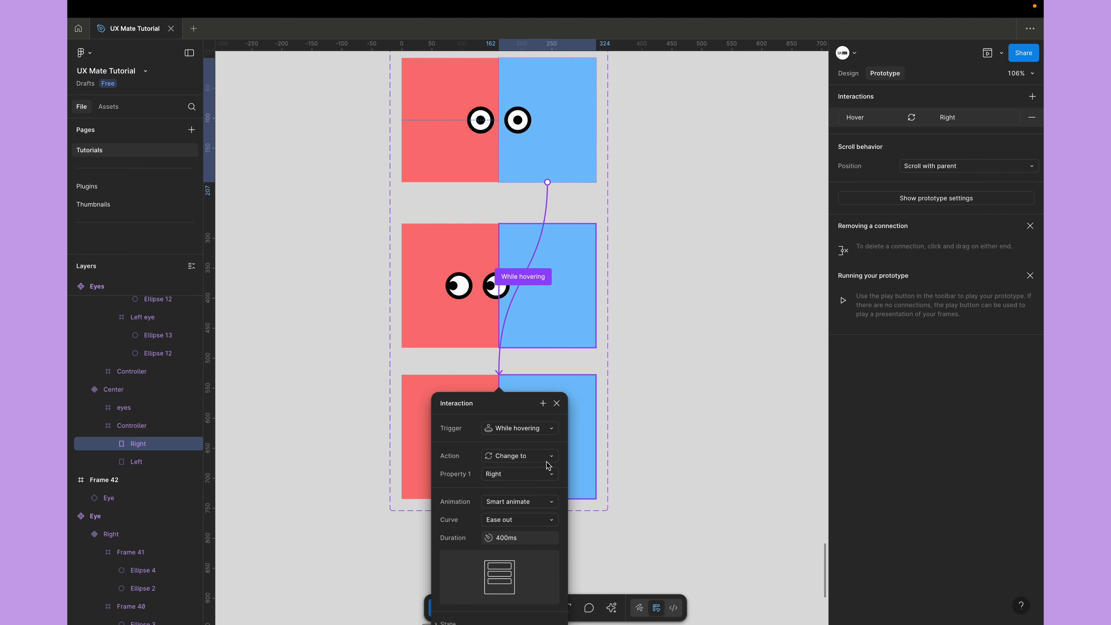
left_click(630, 501)
scroll(630, 500, "down", 3)
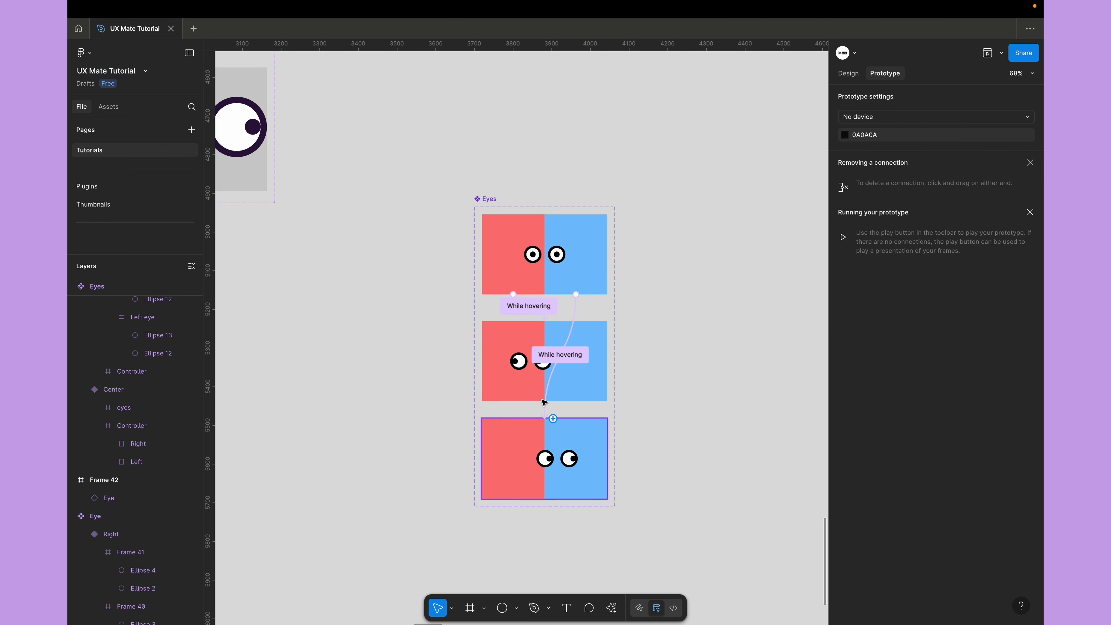
left_click(521, 378)
left_click(584, 388)
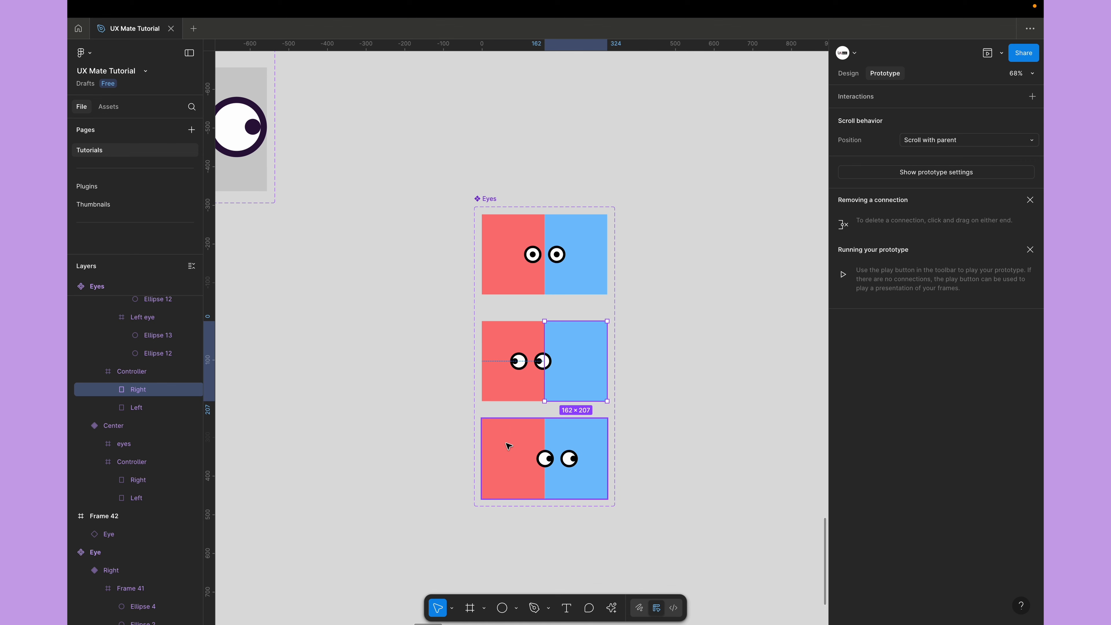
left_click(508, 446)
left_click(574, 443)
Dismiss the Type to Siri shortcut prompt with the Don't Ask Again option.
key("super")
key("super")
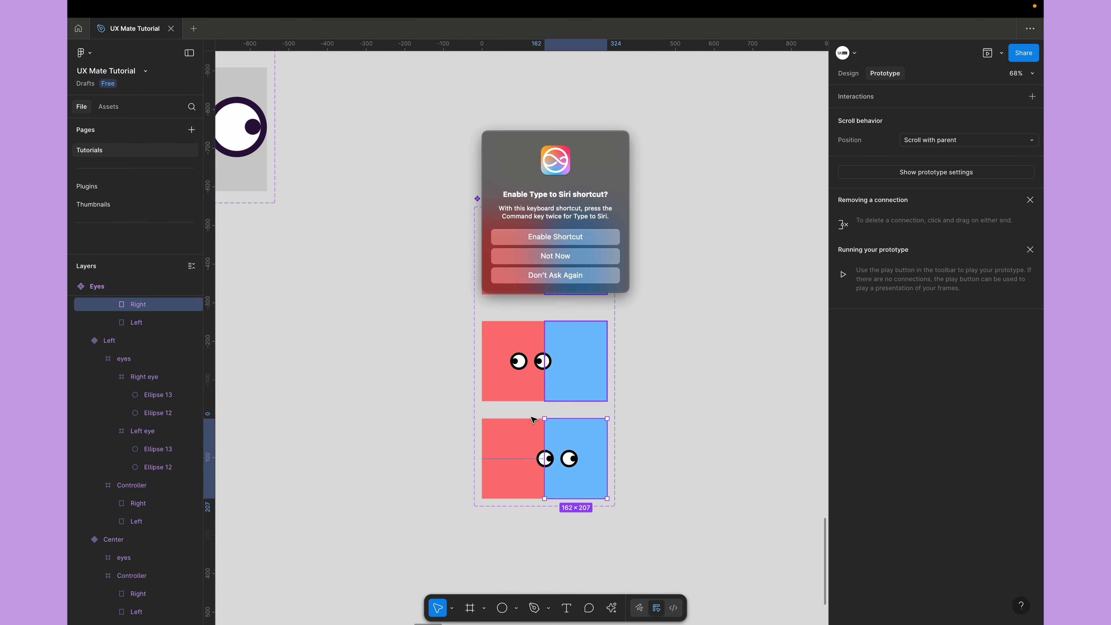
left_click(559, 276)
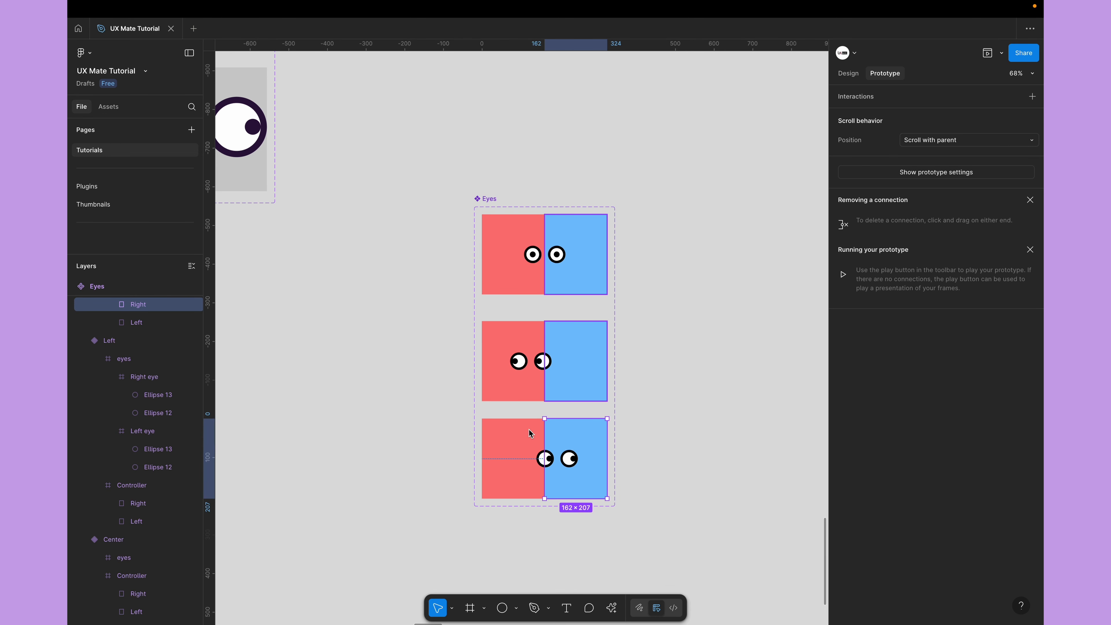
Delete the old Eye instance from Frame 42 and move the empty frame beside the Eyes component set.
scroll(660, 359, "right", 5)
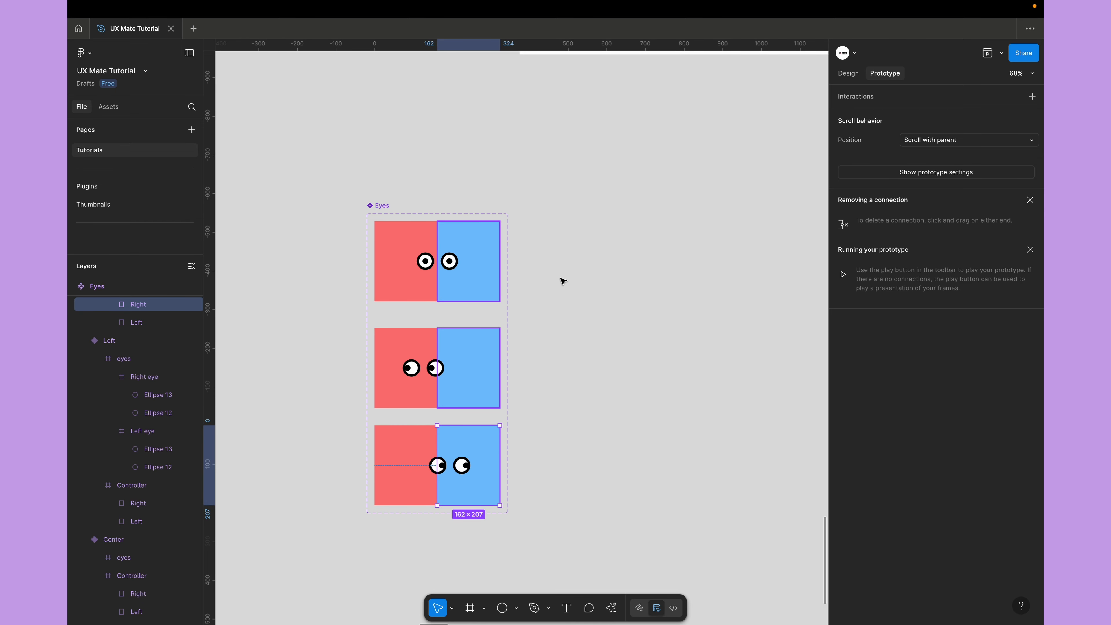
left_click(574, 305)
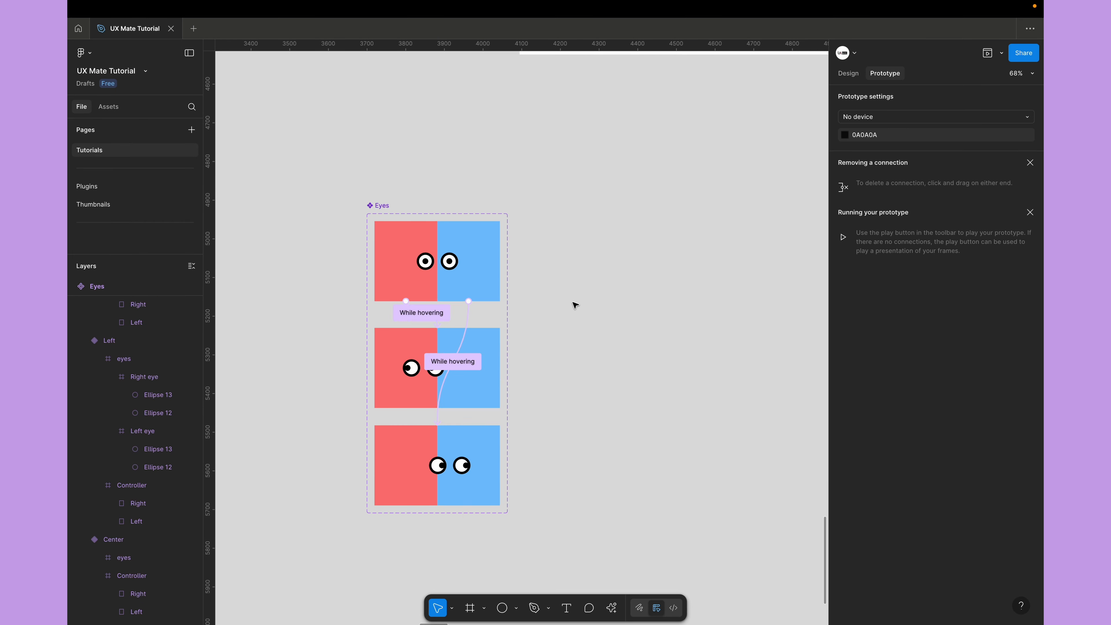
scroll(574, 304, "down", 10)
left_click(576, 176)
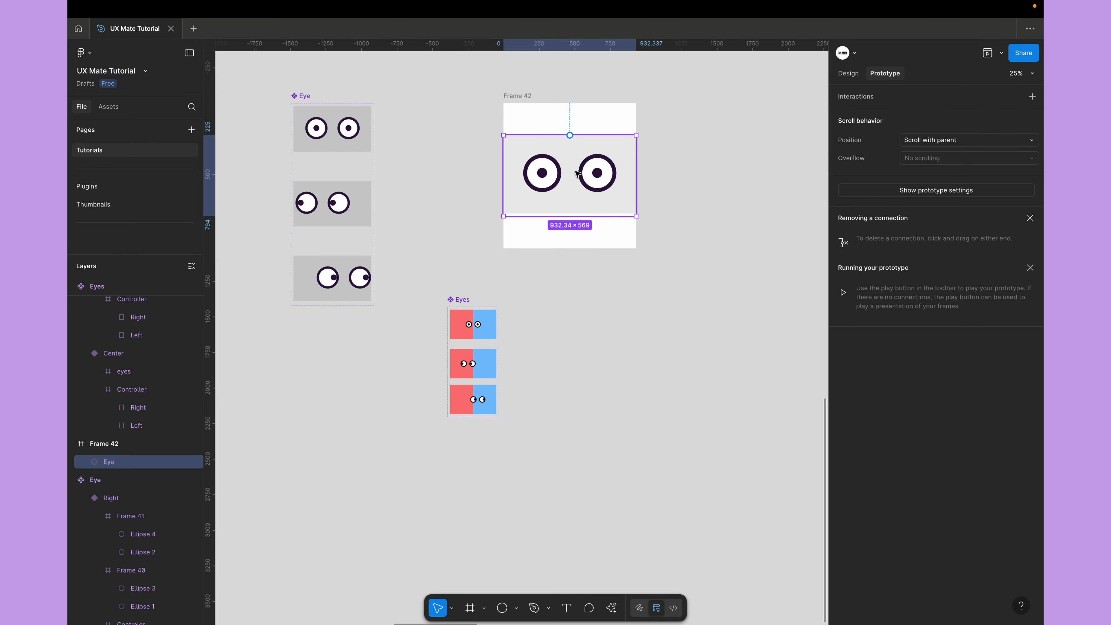
key("Delete")
left_click_drag(518, 97, 546, 268)
scroll(511, 367, "down", 1)
scroll(541, 319, "up", 2)
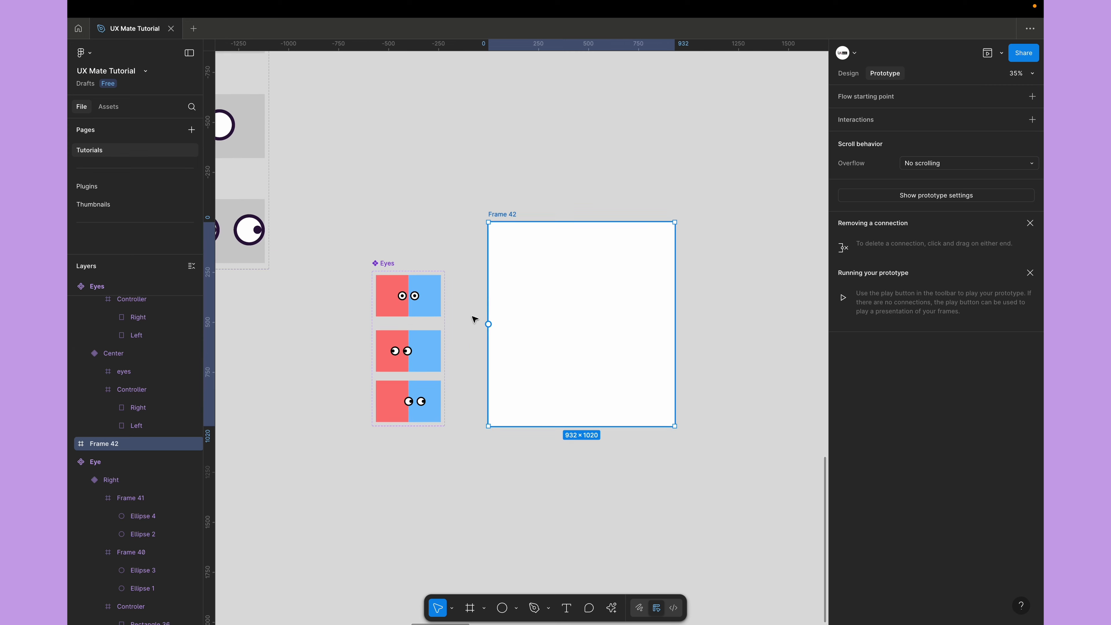
Place an instance of the Eyes Center variant inside Frame 42 at about X 304, Y 350.
left_click_drag(396, 301, 570, 318)
scroll(570, 318, "up", 4)
scroll(569, 318, "down", 1)
scroll(570, 318, "right", 1)
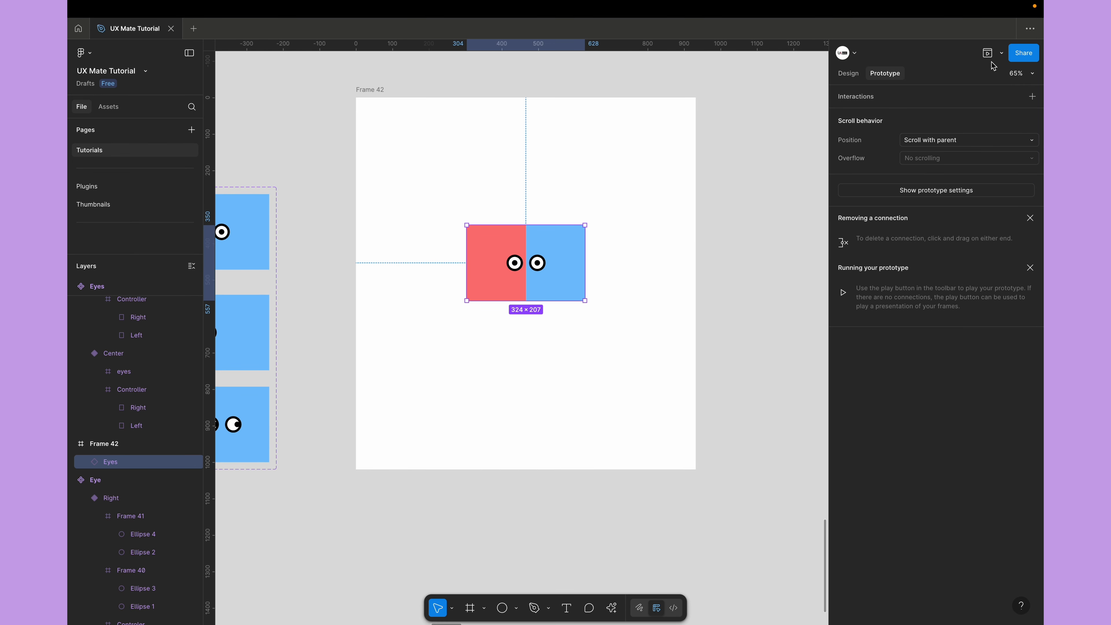
Preview Frame 42 as a prototype, test the eyes' reaction over the blue and red halves, and close the preview.
left_click(986, 53)
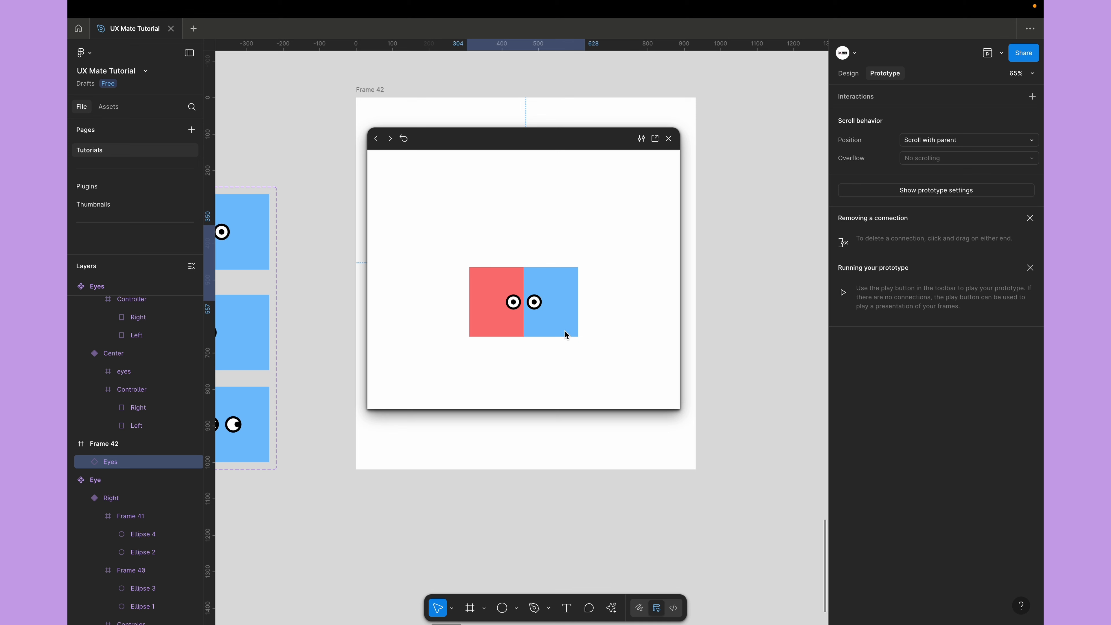
mouse_move(564, 325)
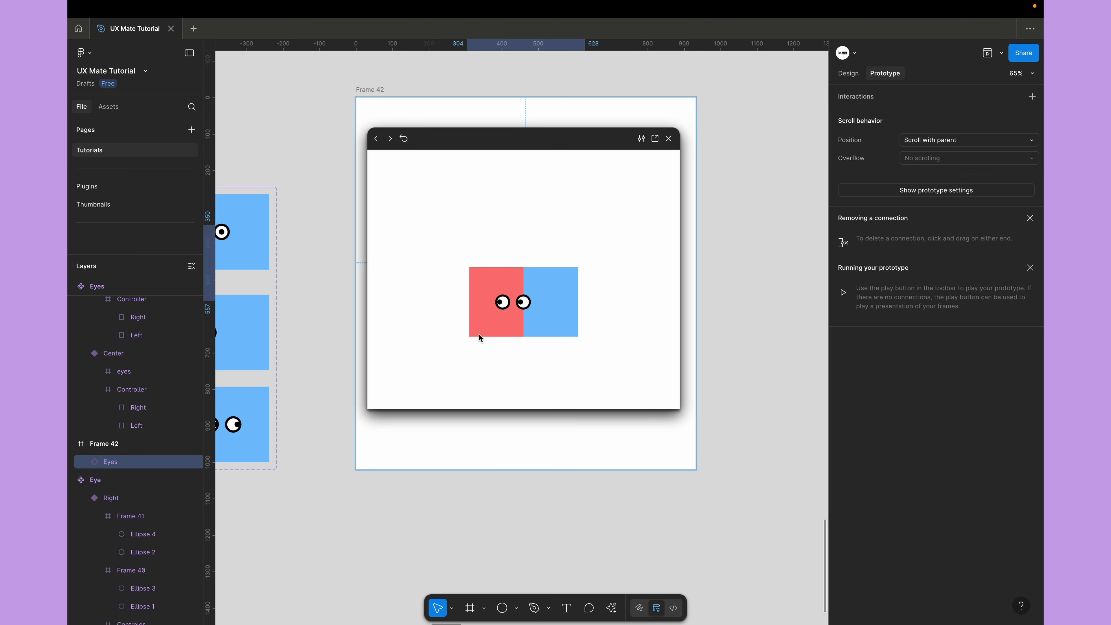
mouse_move(478, 323)
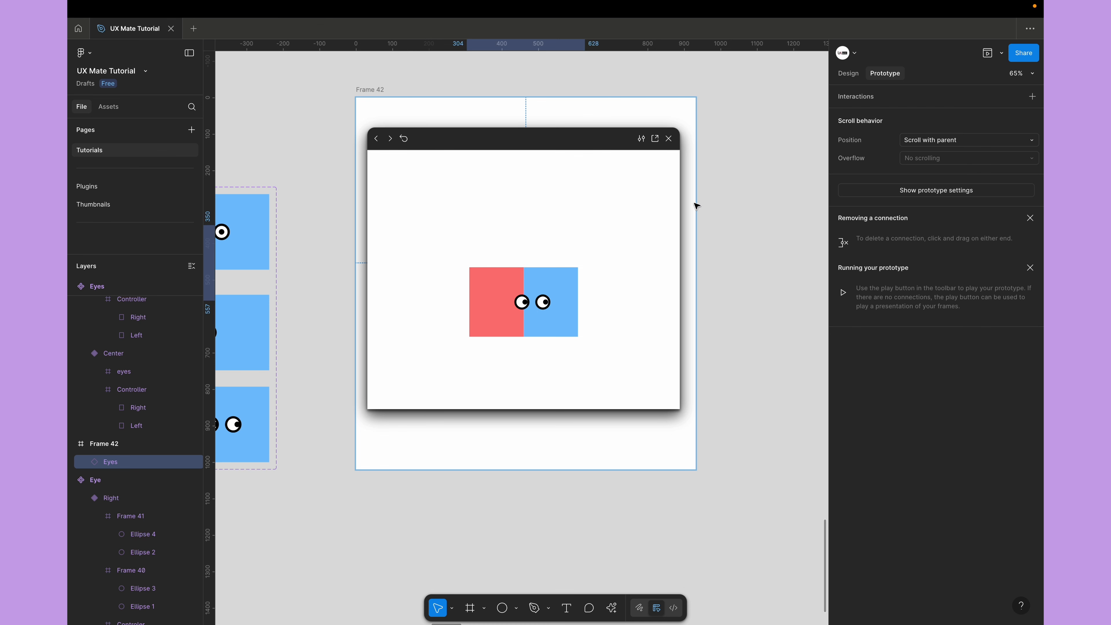
left_click(669, 139)
Try shortening the red and blue controller rectangles in the Center variant to a height of about 71.
scroll(546, 289, "down", 5)
scroll(550, 296, "down", 2)
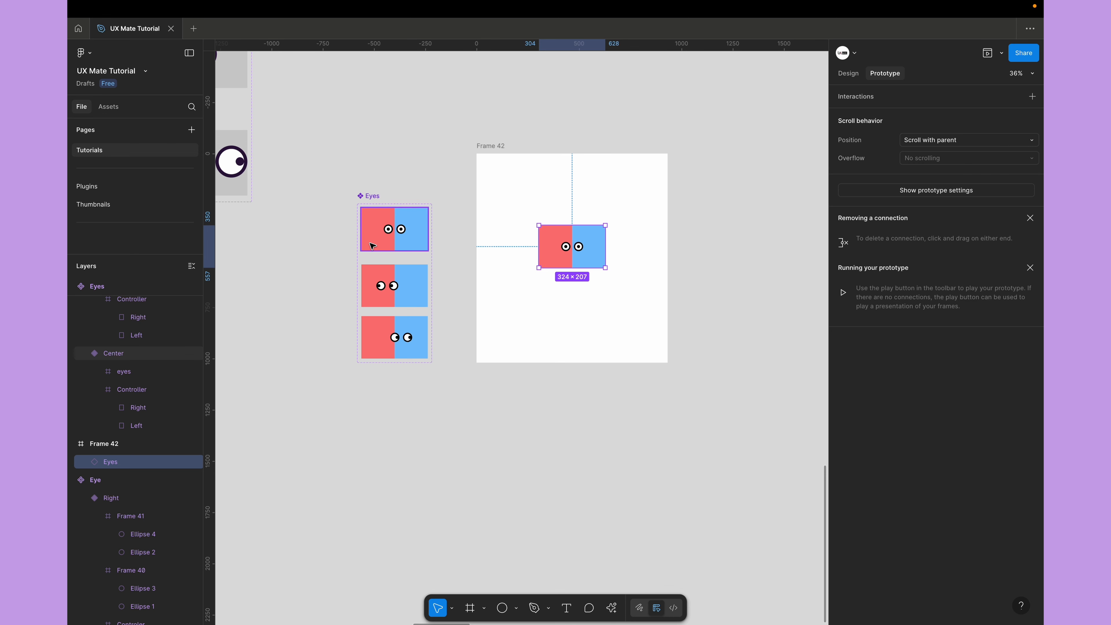
scroll(372, 246, "up", 2)
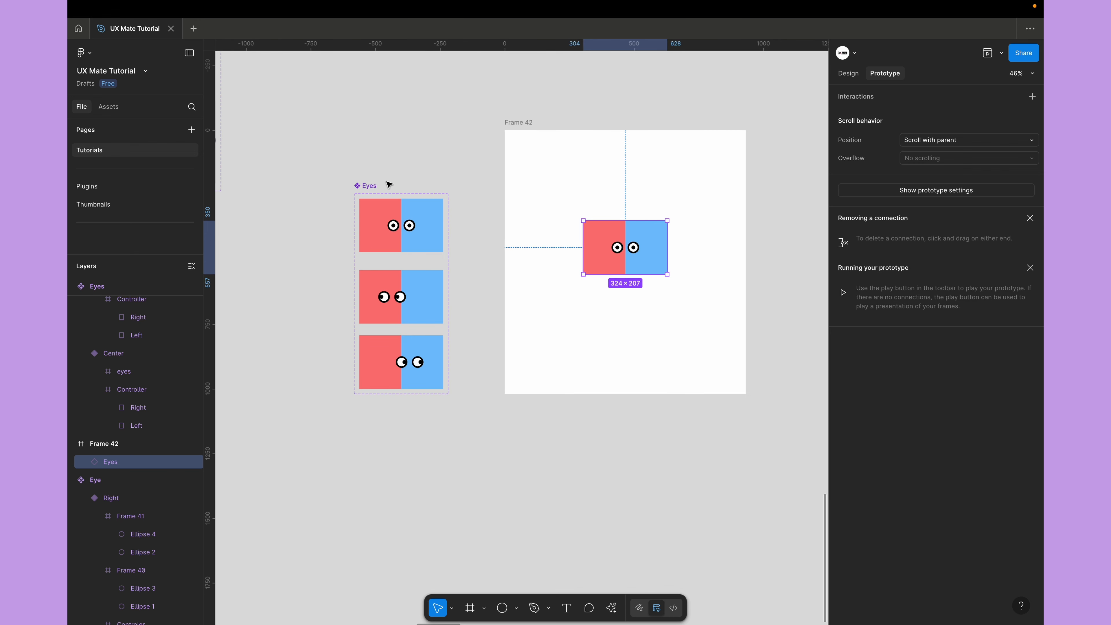
left_click(381, 283)
scroll(380, 282, "up", 3)
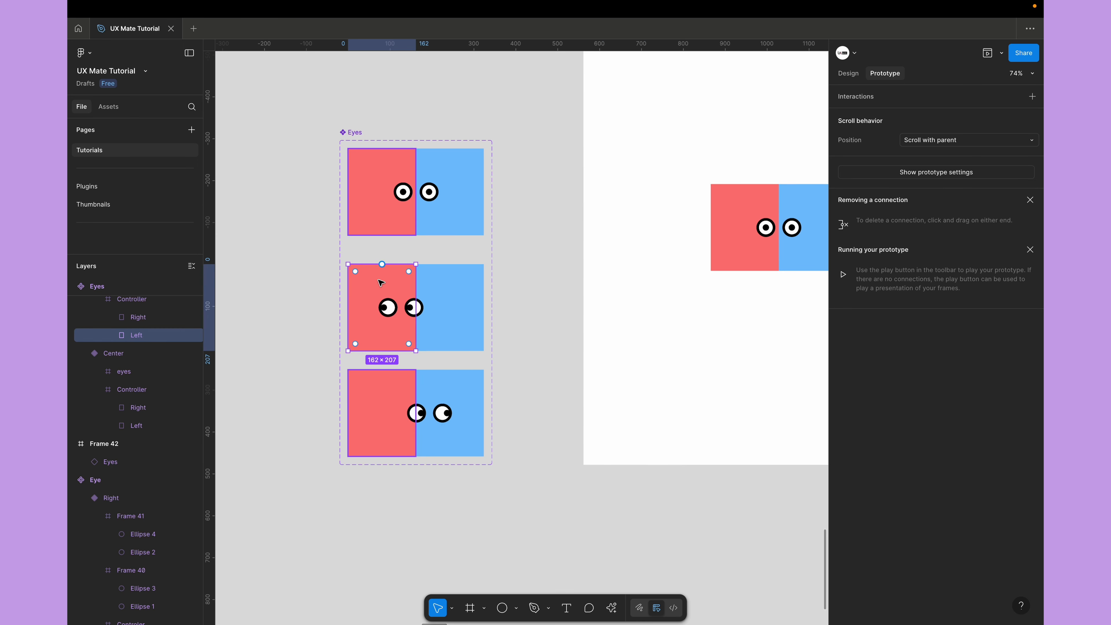
left_click(376, 229)
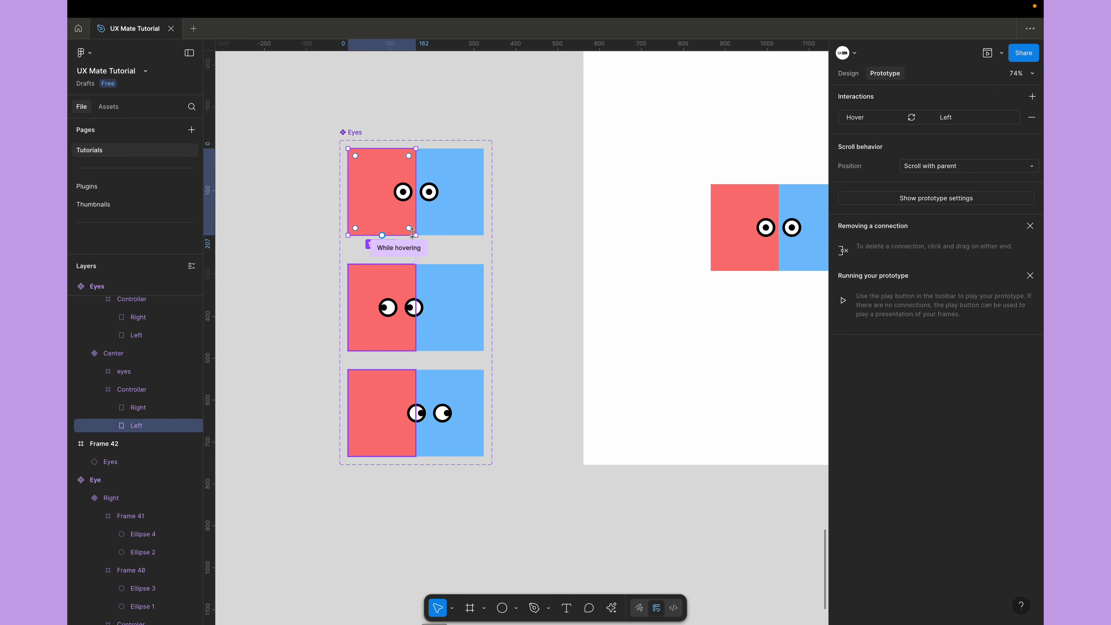
left_click(433, 228, "shift")
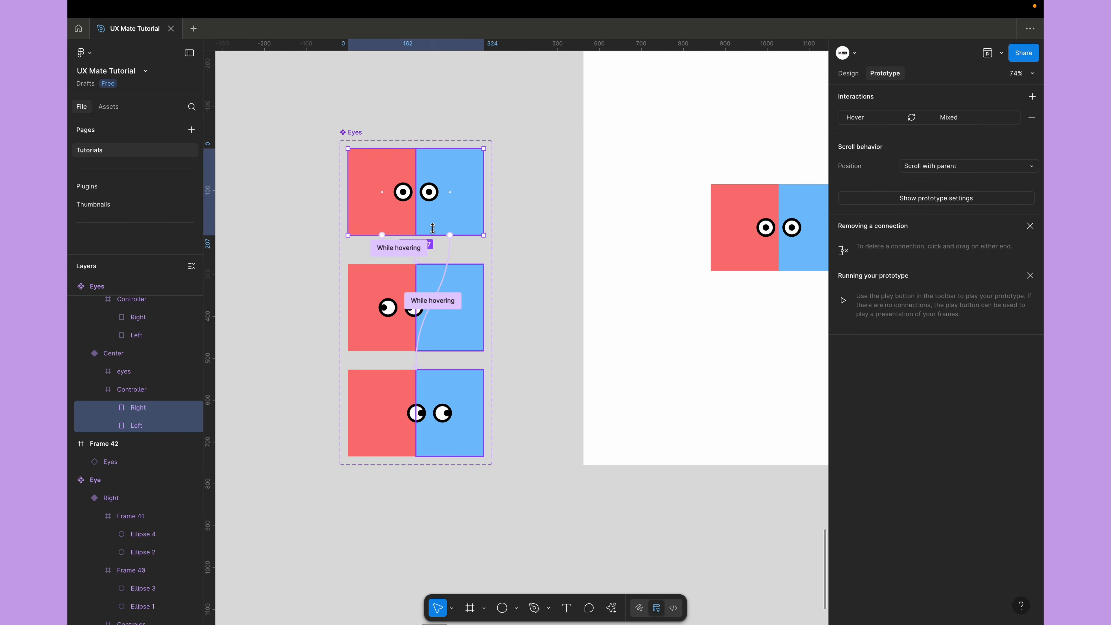
left_click_drag(433, 228, 432, 178)
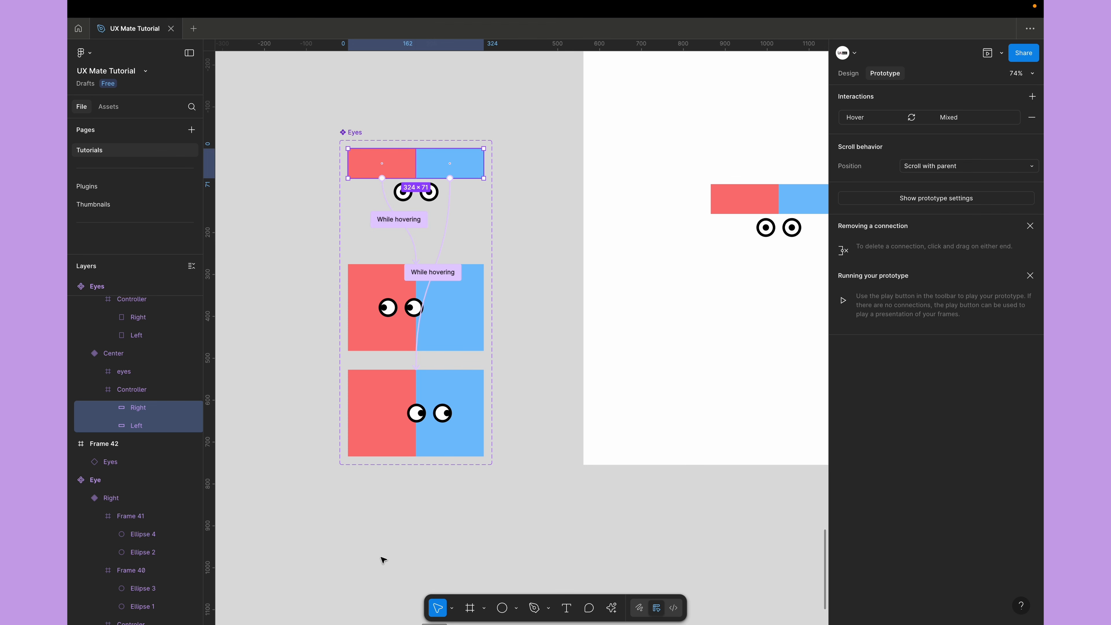
key("ctrl+z")
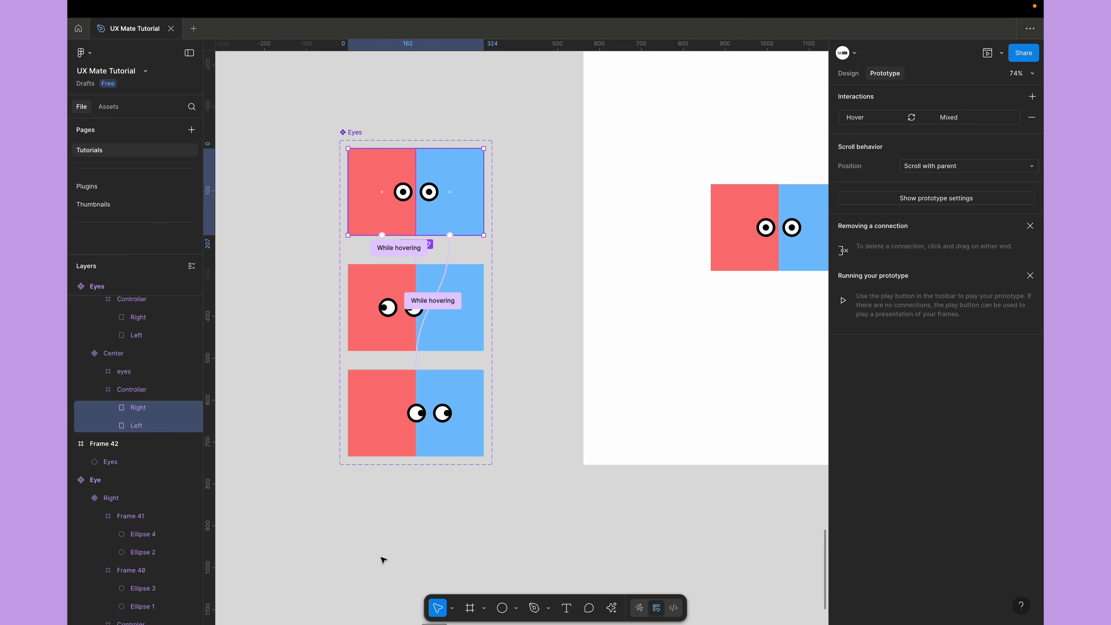
Set the opacity of the Center variant's Left and Right controller rectangles to 0%.
scroll(526, 305, "down", 3)
scroll(525, 305, "right", 2)
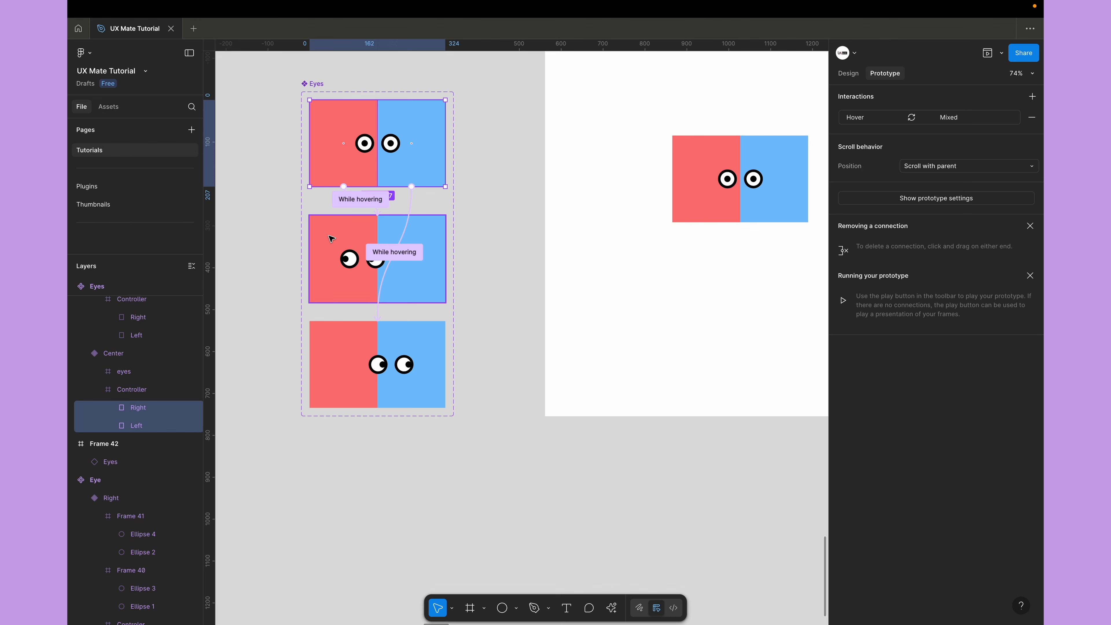
left_click(848, 73)
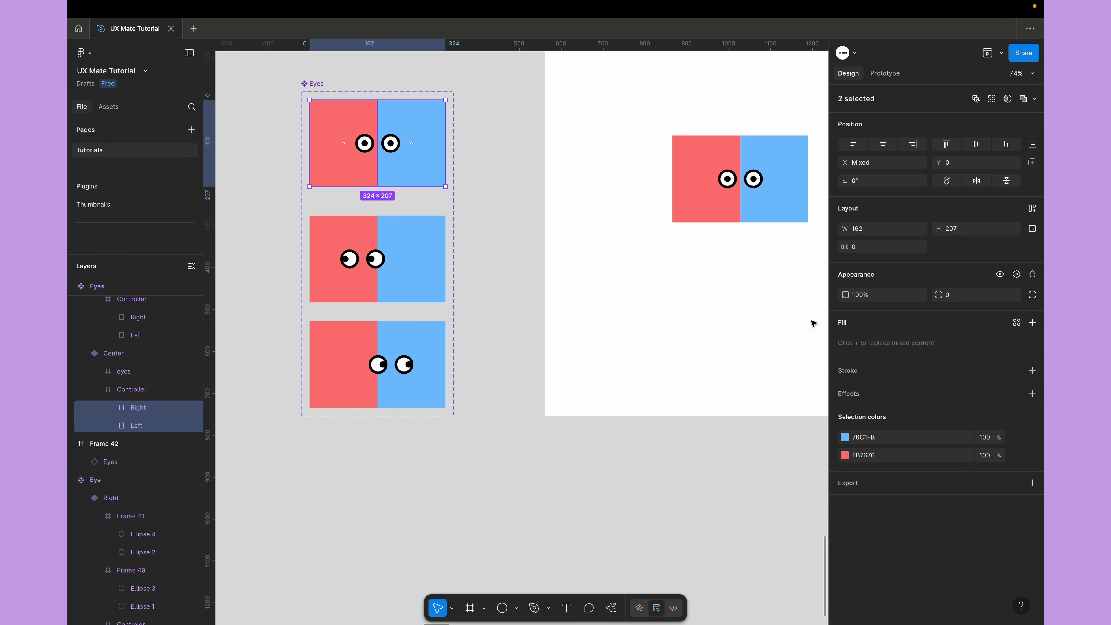
key("0")
key("0")
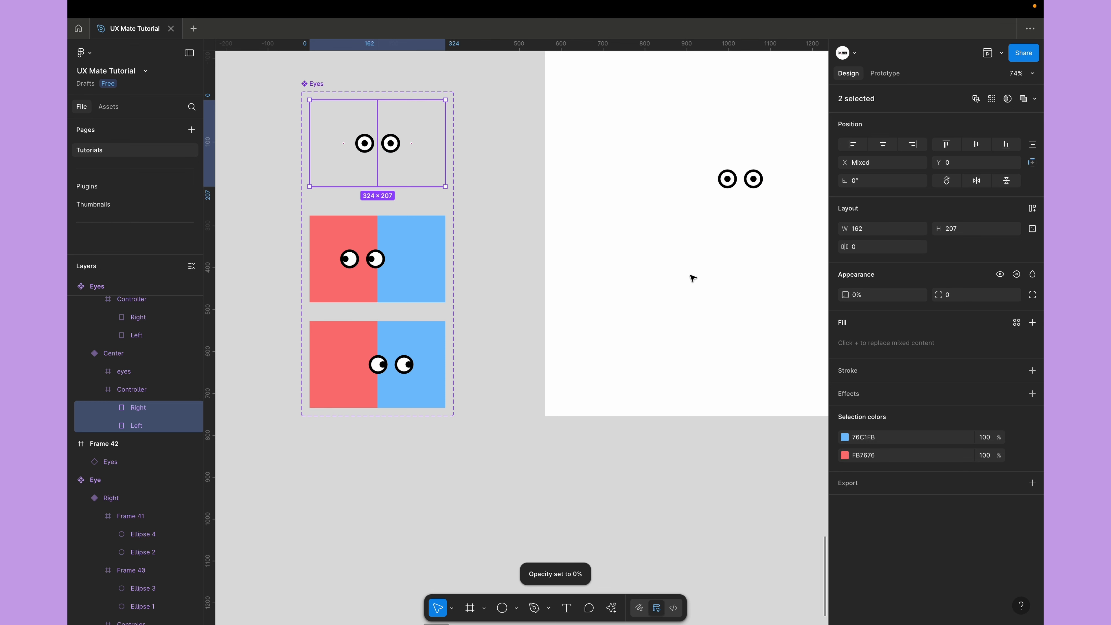
Set the opacity of all four red and blue controller rectangles in the Left and Right variants to 0%.
left_click(335, 271)
left_click(431, 280, "shift")
left_click(350, 345, "shift")
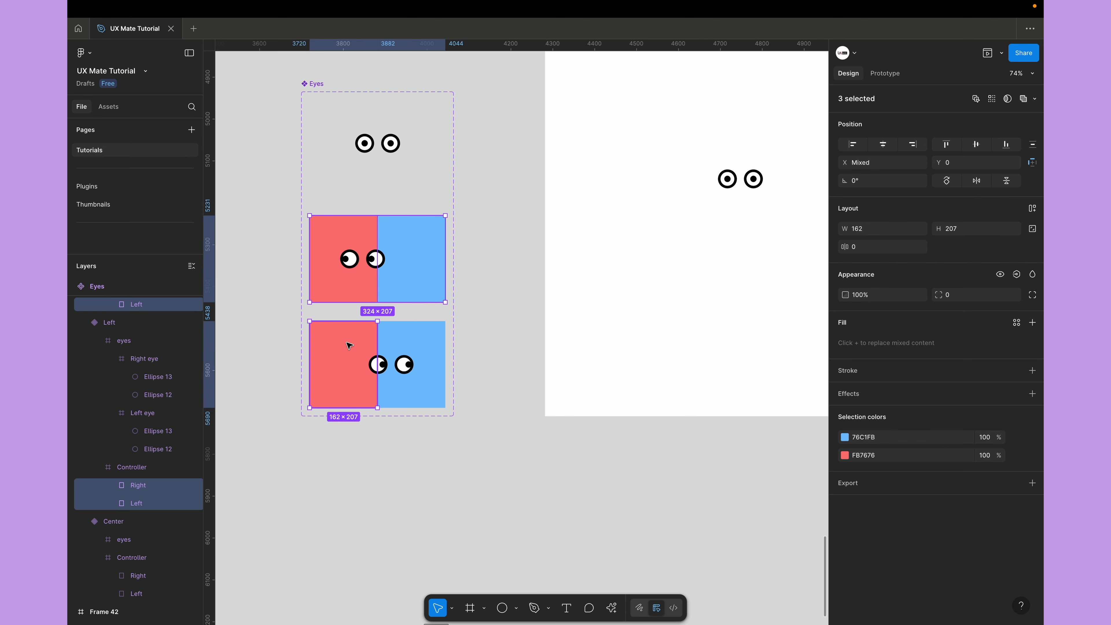
left_click(407, 337, "shift")
key("0")
key("0")
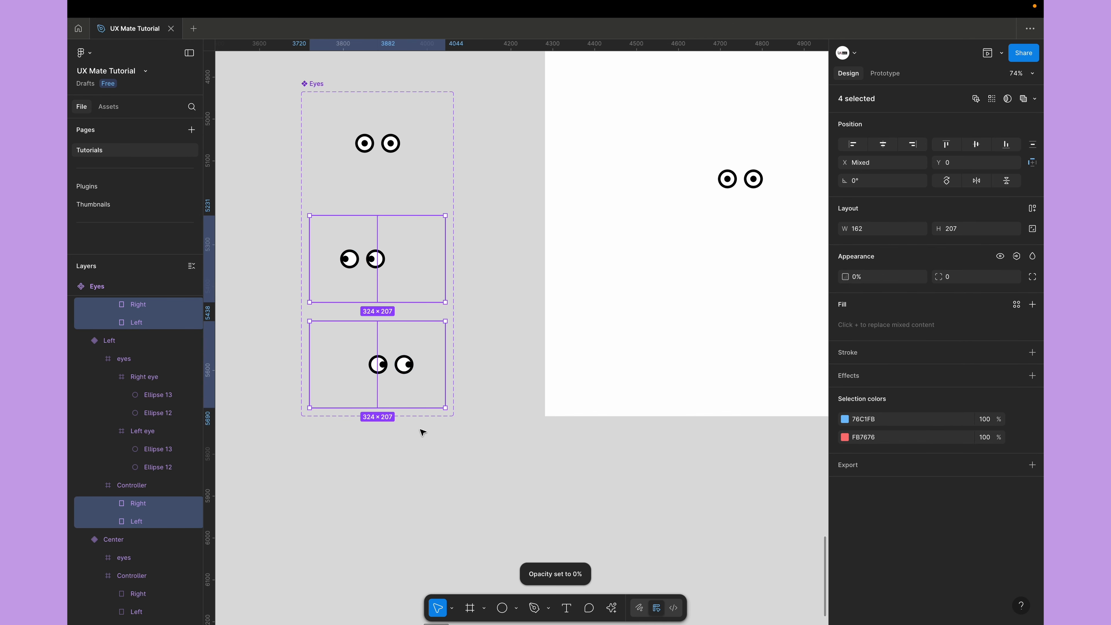
left_click(446, 449)
Open a prototype preview of the Eyes instance in Frame 42.
scroll(446, 450, "up", 2)
scroll(446, 449, "right", 2)
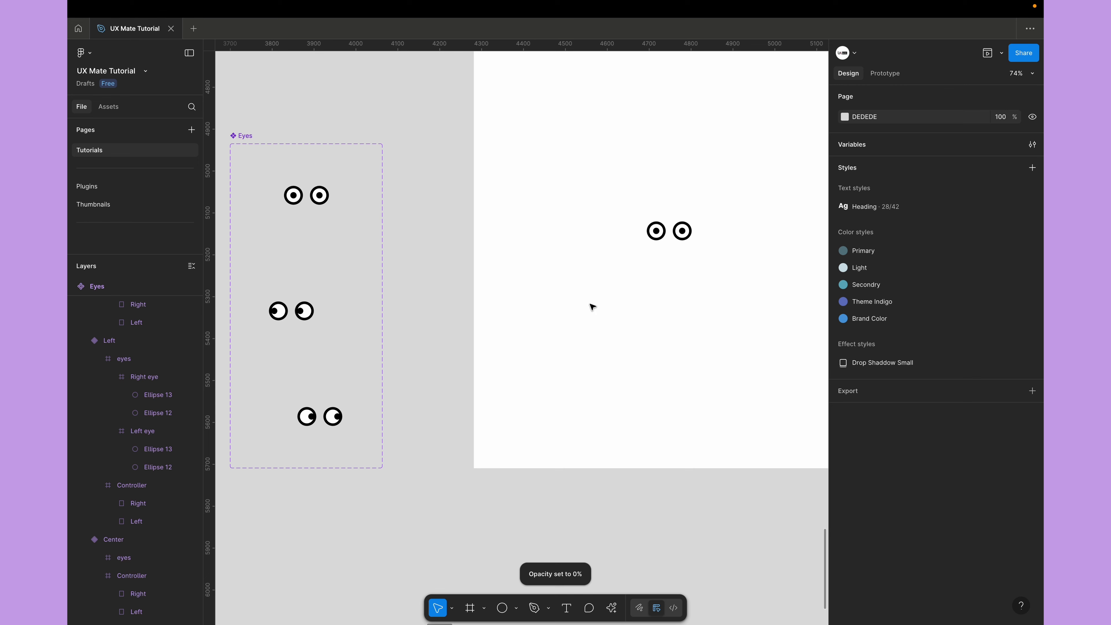
left_click(665, 249)
left_click(987, 53)
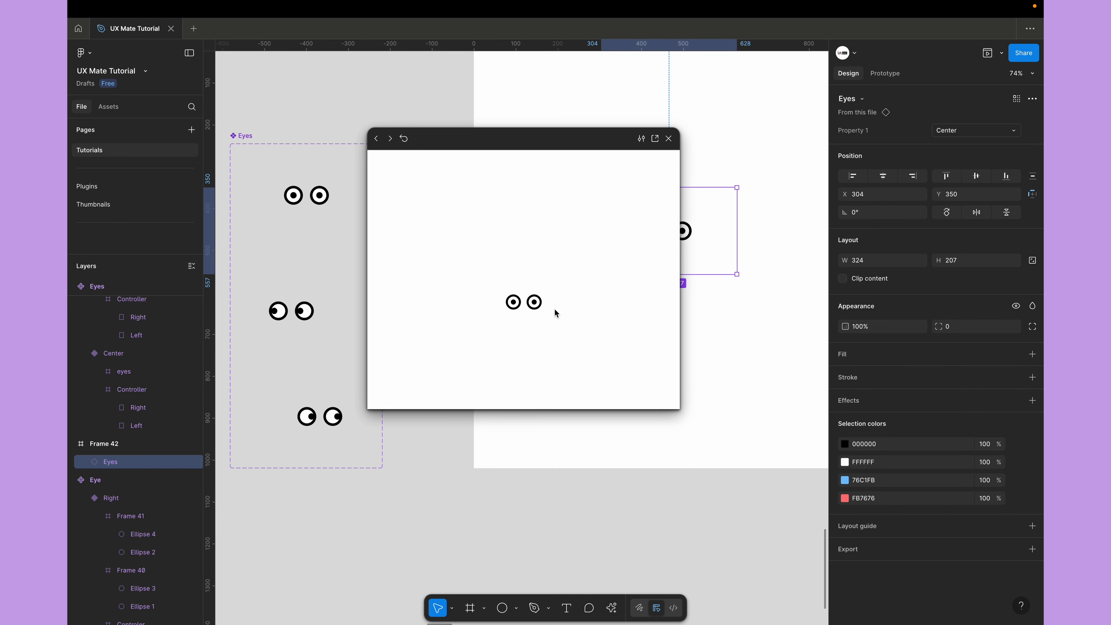